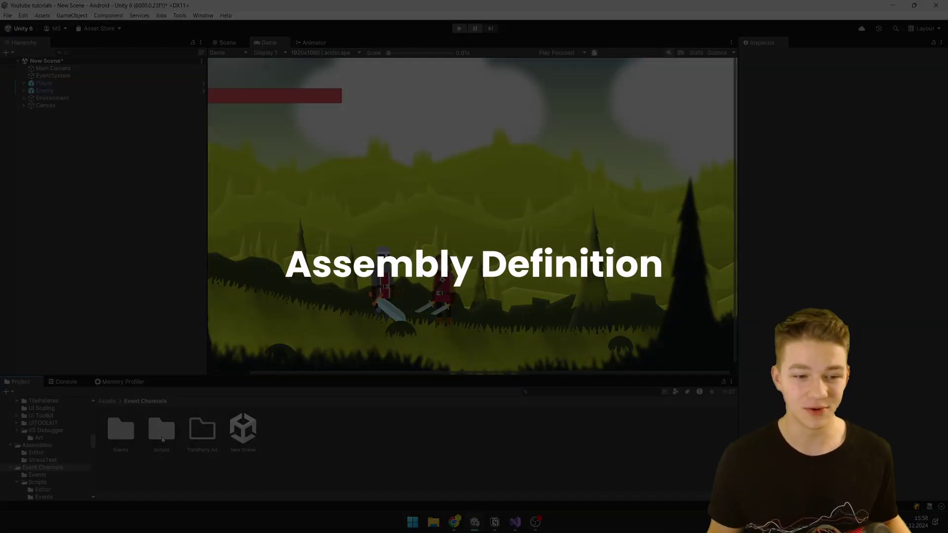
- Create an assembly definition named EventChannels in the Event Channels Scripts folder
{"action": "double_click", "coordinate": [164, 431]}
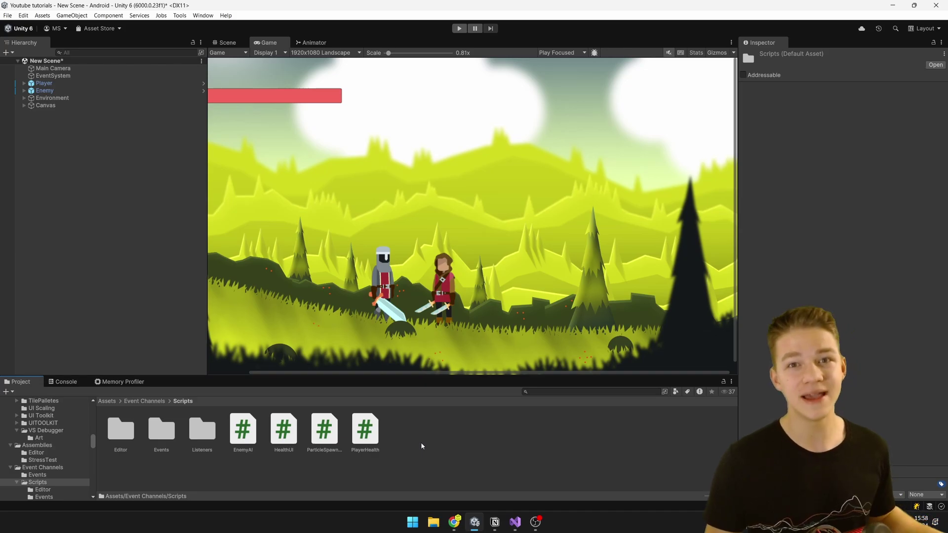
{"action": "right_click", "coordinate": [421, 443]}
{"action": "left_click", "coordinate": [412, 447]}
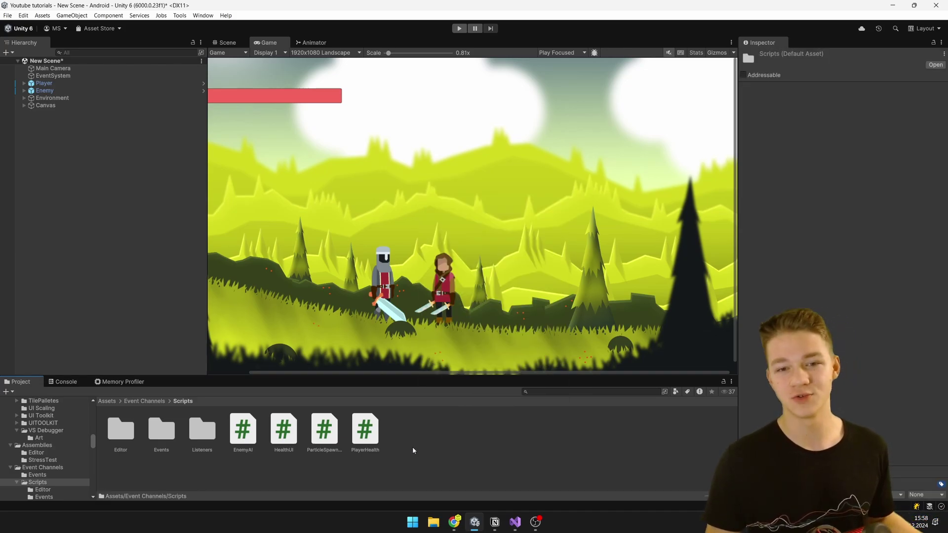
{"action": "right_click", "coordinate": [413, 446]}
{"action": "mouse_move", "coordinate": [453, 191]}
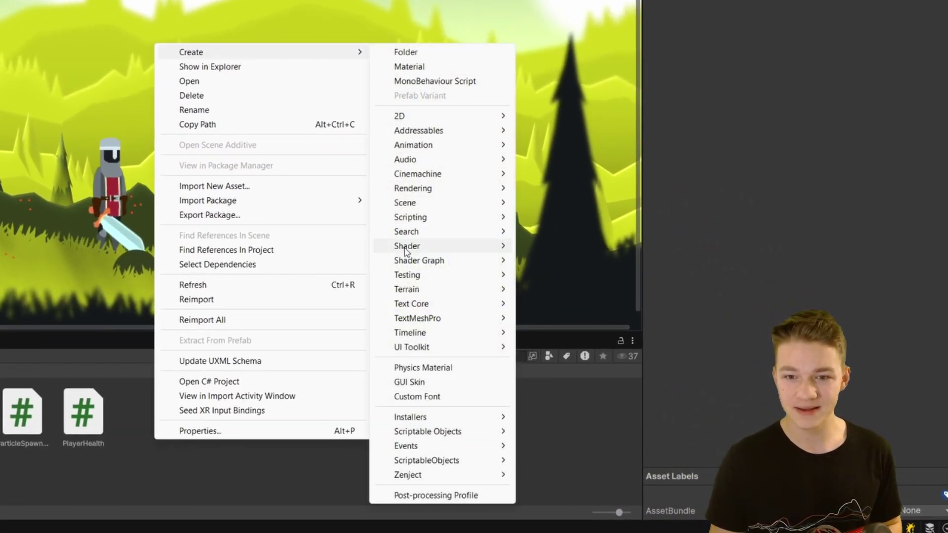
{"action": "mouse_move", "coordinate": [498, 224]}
{"action": "left_click", "coordinate": [607, 281]}
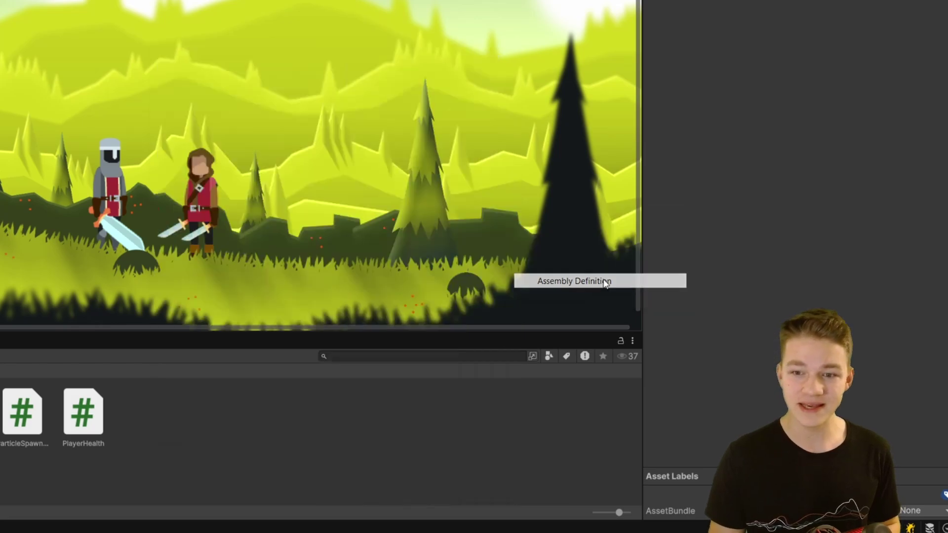
{"action": "type", "text": "EventChannels"}
{"action": "key", "text": "Return"}
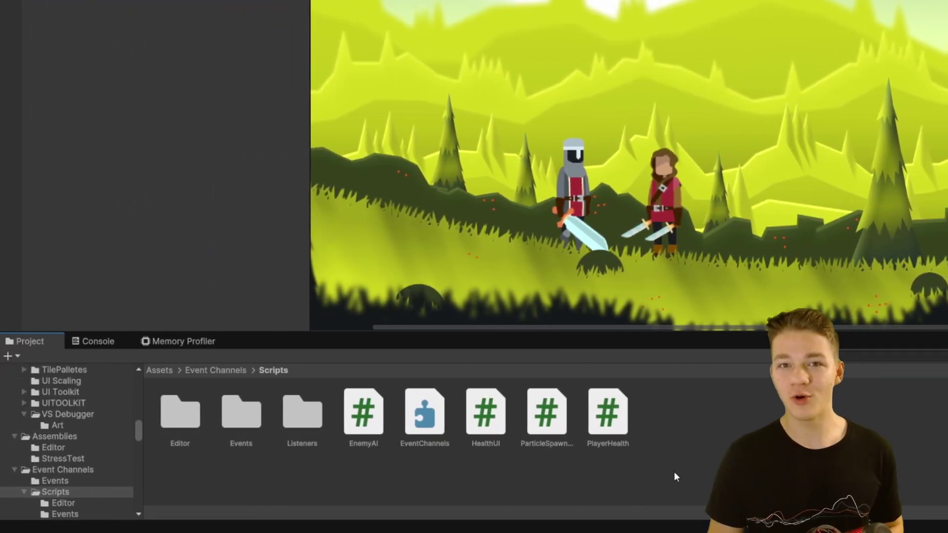
- Review the Scripts folder contents: PlayerHealth, ParticleSpawner, HealthUI, Listeners and the new asmdef
{"action": "left_click", "coordinate": [620, 432]}
{"action": "left_click", "coordinate": [302, 412]}
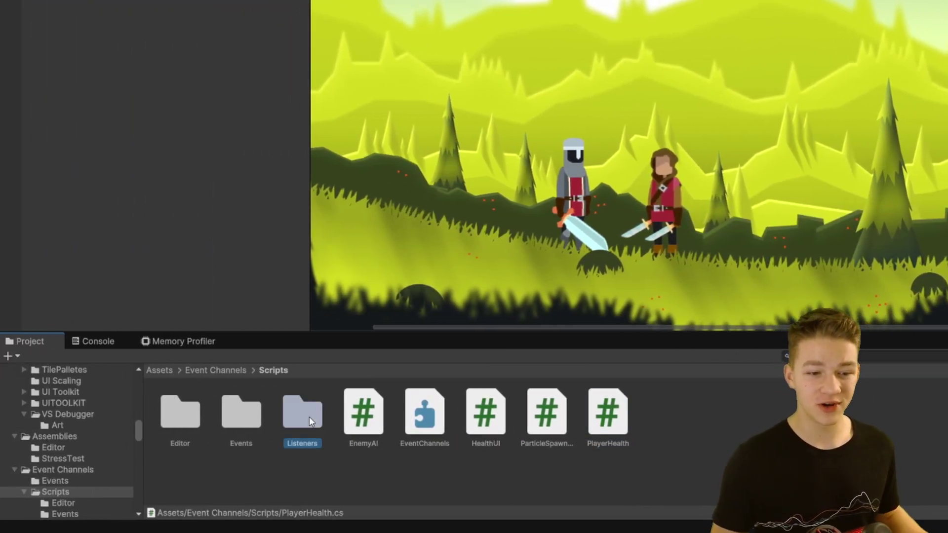
{"action": "left_click", "coordinate": [443, 459]}
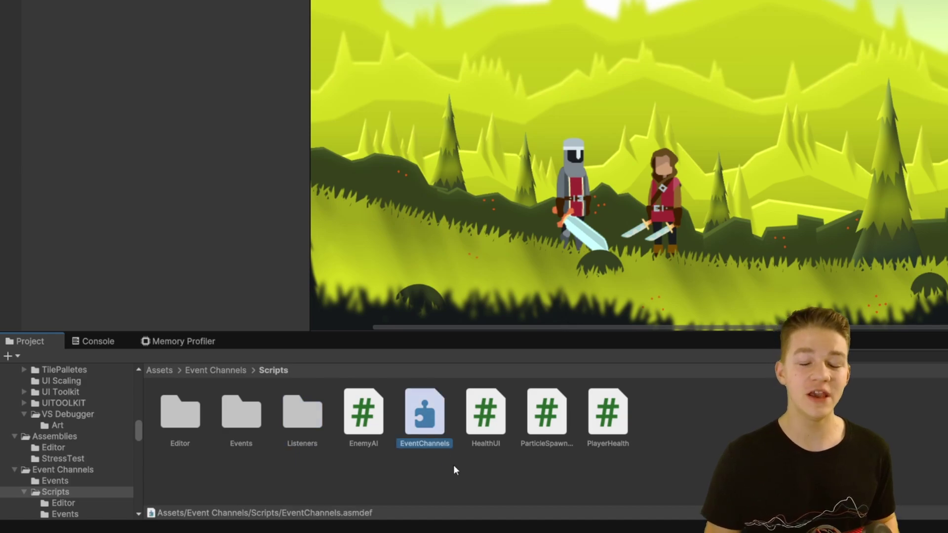
{"action": "left_click", "coordinate": [603, 463]}
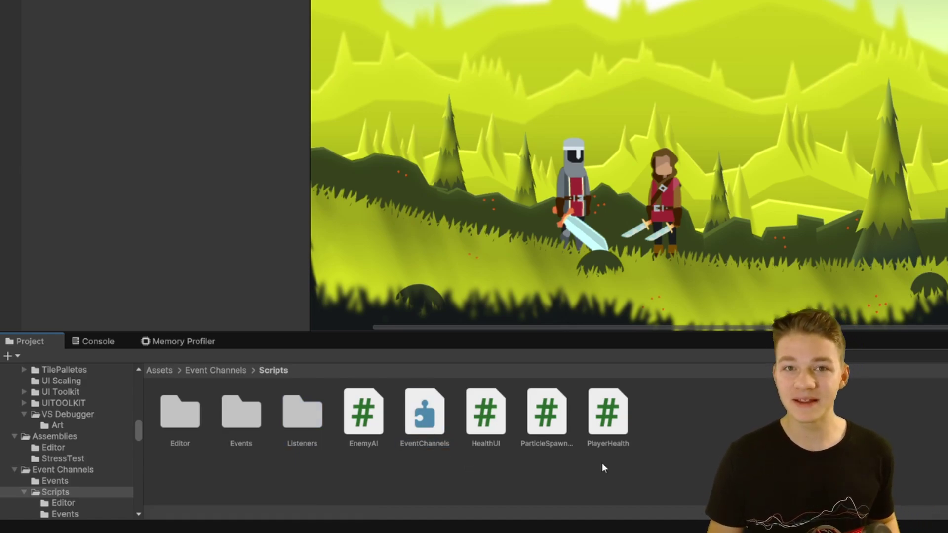
{"action": "left_click", "coordinate": [606, 417]}
{"action": "left_click", "coordinate": [561, 434]}
{"action": "left_click", "coordinate": [485, 414]}
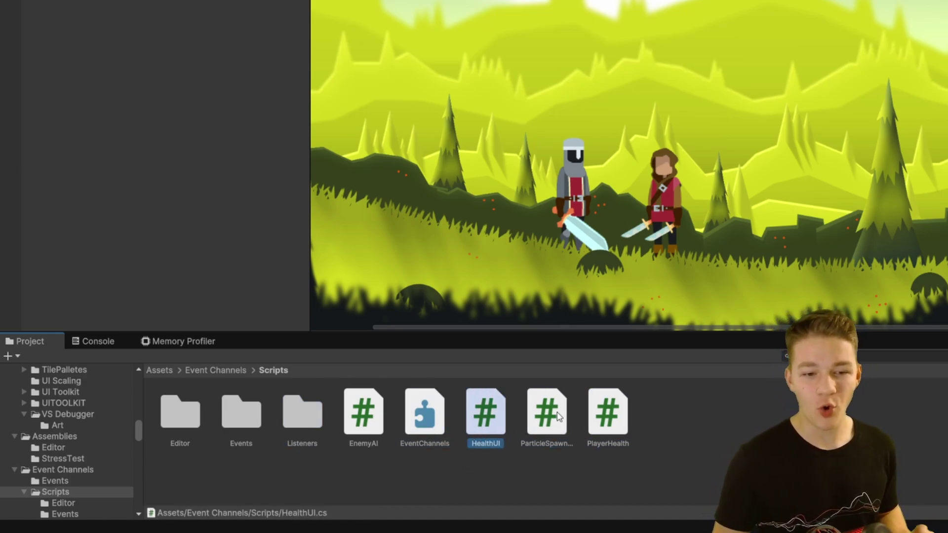
{"action": "left_click", "coordinate": [607, 415]}
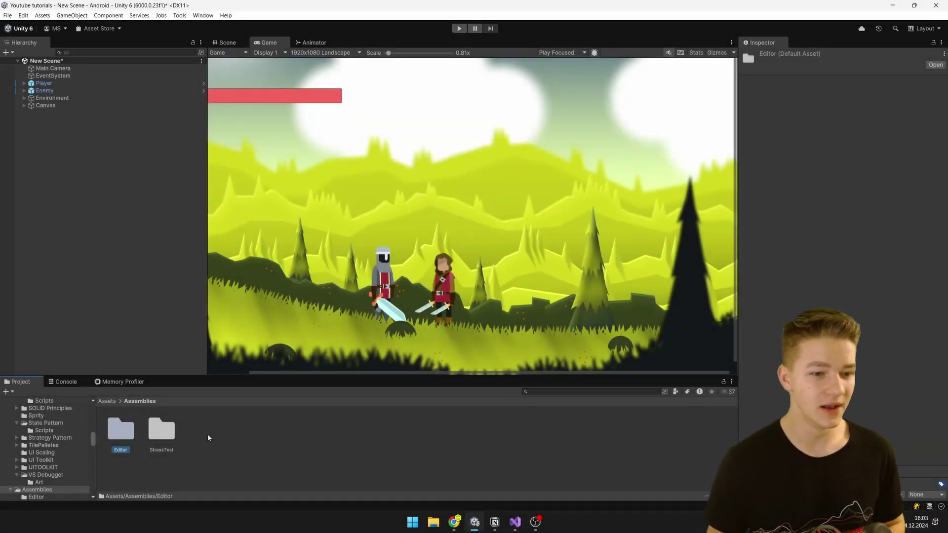
- Open CompilationTimer.cs from Assemblies/Editor in Visual Studio and review its compilationStarted and stopwatch.Stop() lines
{"action": "double_click", "coordinate": [123, 435]}
{"action": "left_click", "coordinate": [123, 435]}
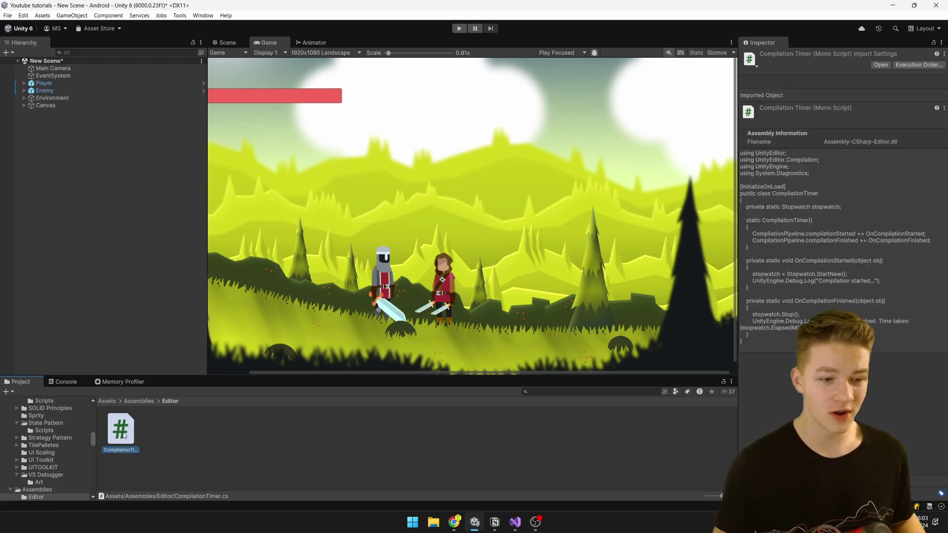
{"action": "double_click", "coordinate": [124, 435]}
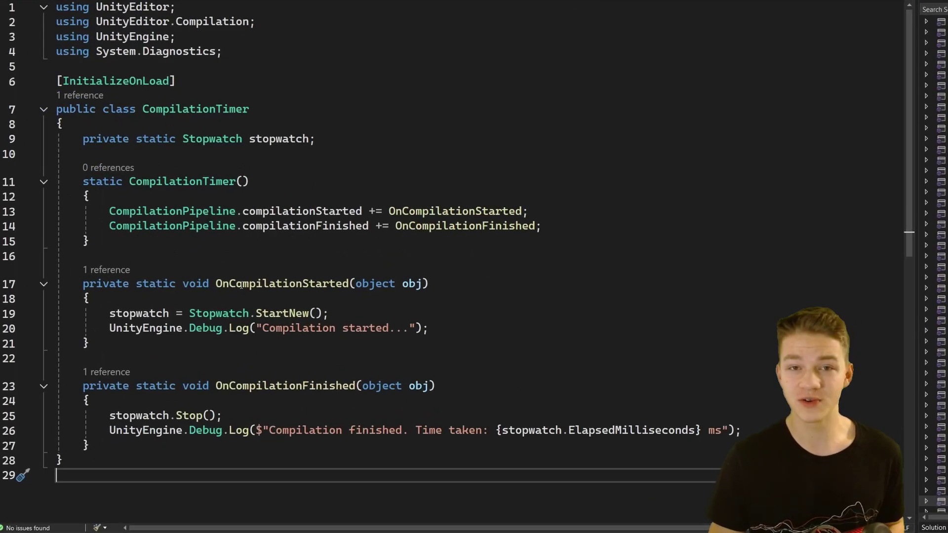
{"action": "left_click", "coordinate": [561, 210]}
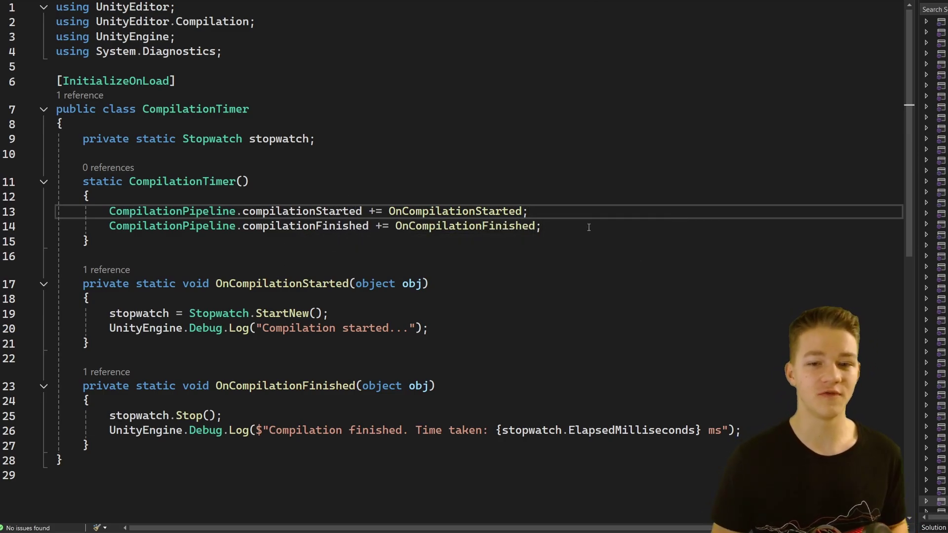
{"action": "left_click", "coordinate": [232, 415]}
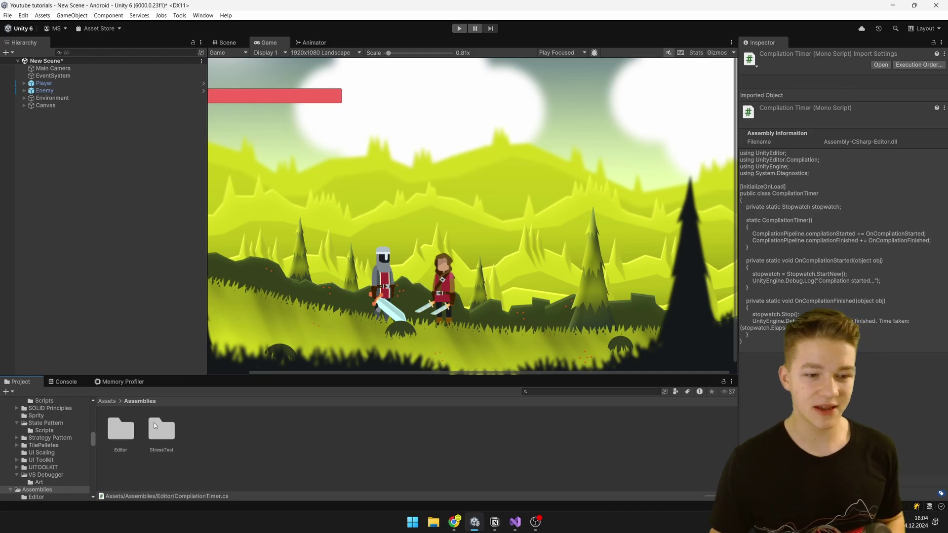
- Open LongCode.cs from the StressTest folder in Visual Studio and scroll through it
{"action": "double_click", "coordinate": [153, 423]}
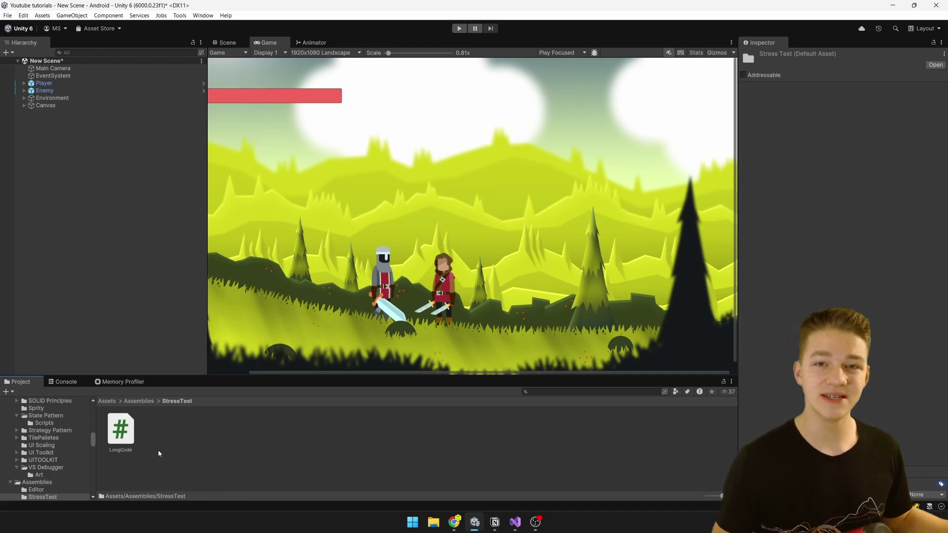
{"action": "left_click", "coordinate": [137, 442]}
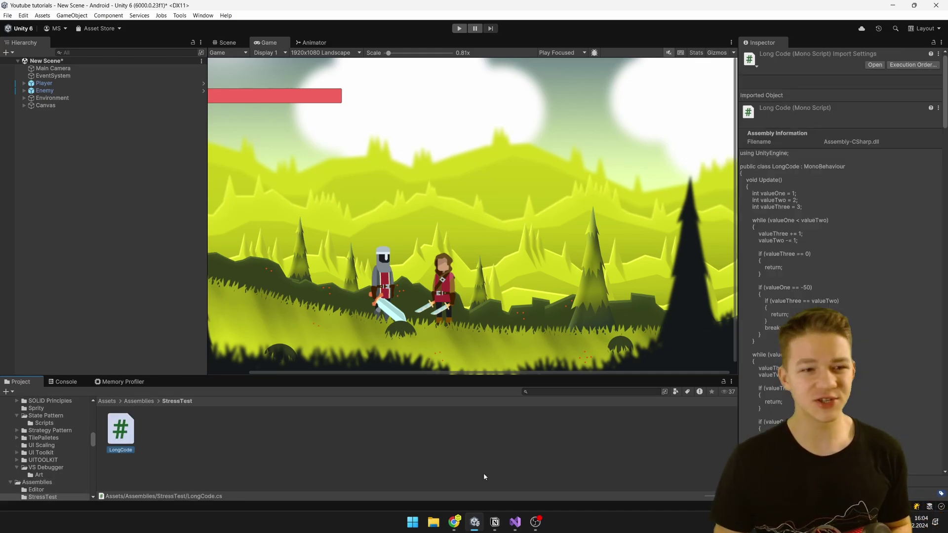
{"action": "left_click", "coordinate": [522, 524]}
{"action": "scroll", "coordinate": [44, 415], "scroll_direction": "down", "scroll_amount": 5}
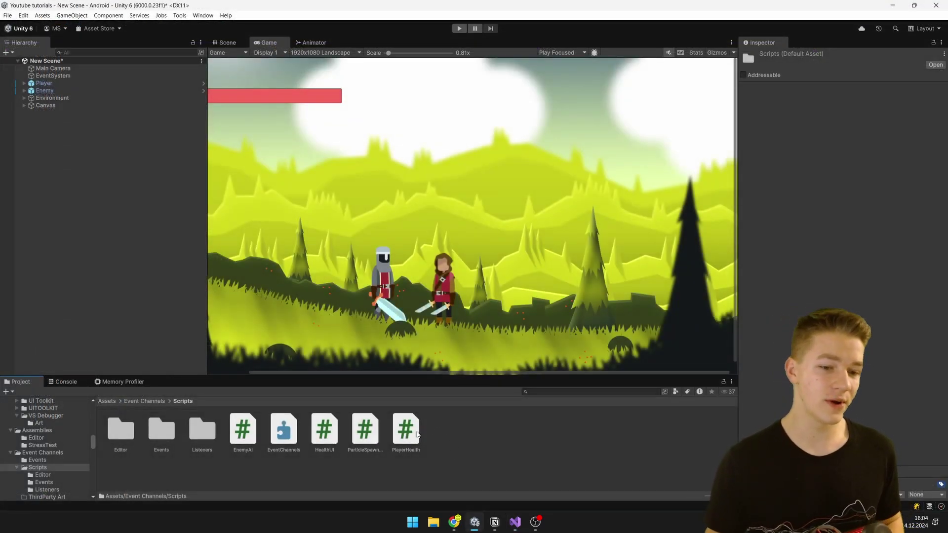
- Delete empty line 10 from ParticleSpawner.cs in Visual Studio, then return to Unity to recompile
{"action": "left_click", "coordinate": [284, 429]}
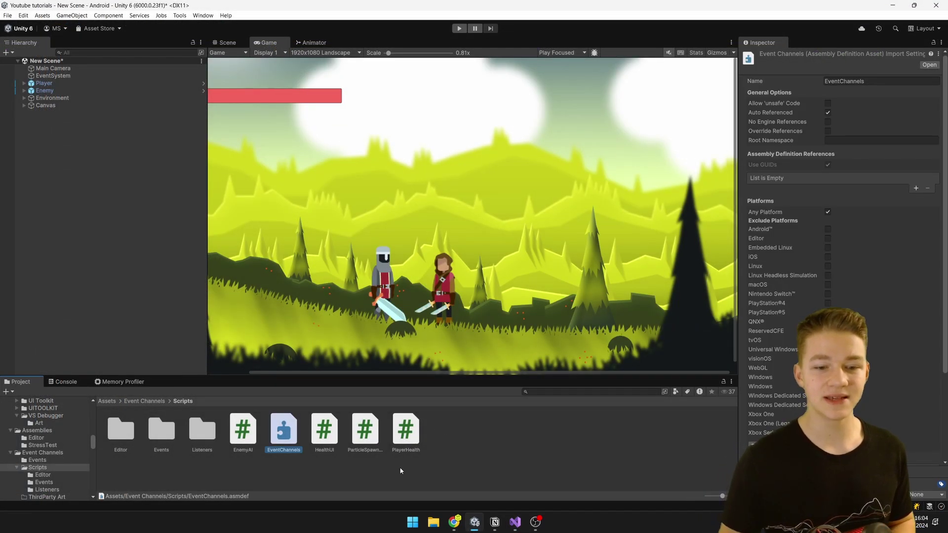
{"action": "left_click", "coordinate": [378, 430]}
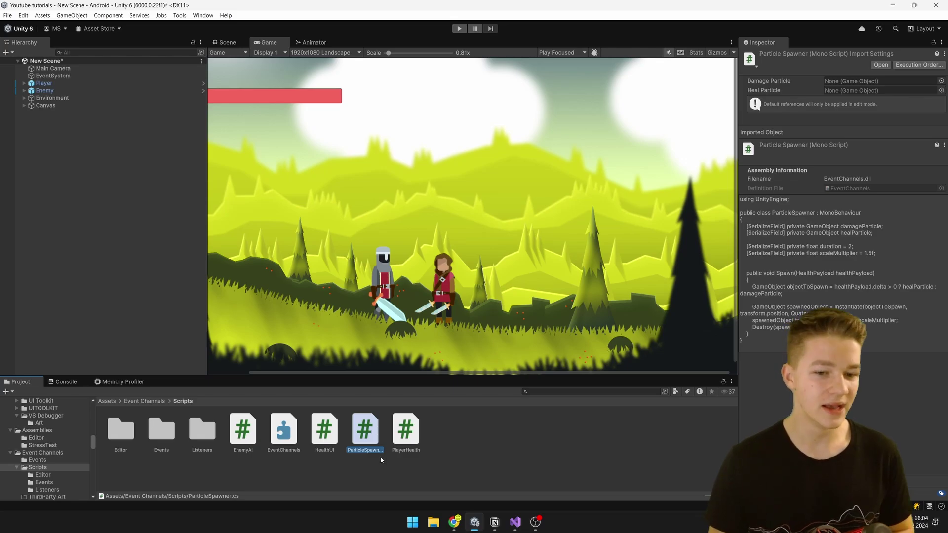
{"action": "left_click", "coordinate": [515, 522]}
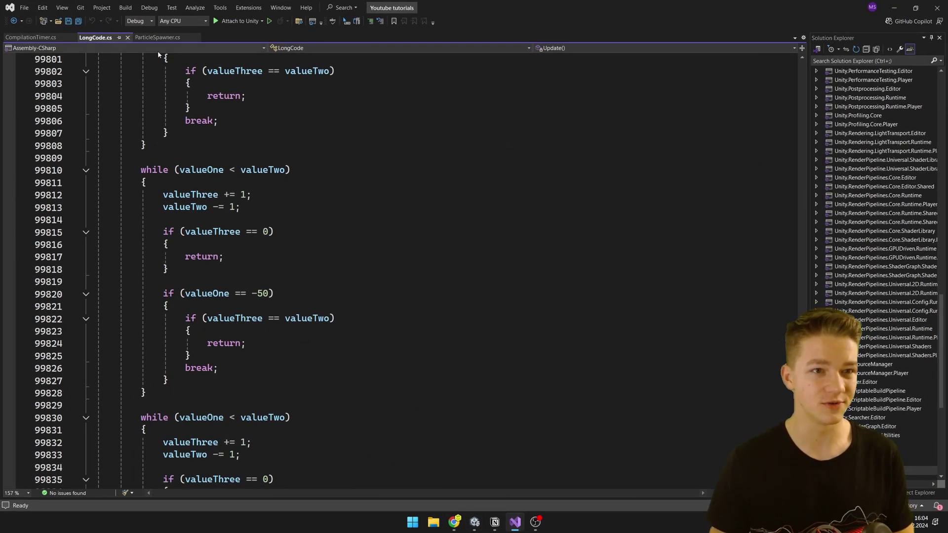
{"action": "left_click", "coordinate": [164, 178]}
{"action": "left_click", "coordinate": [146, 185]}
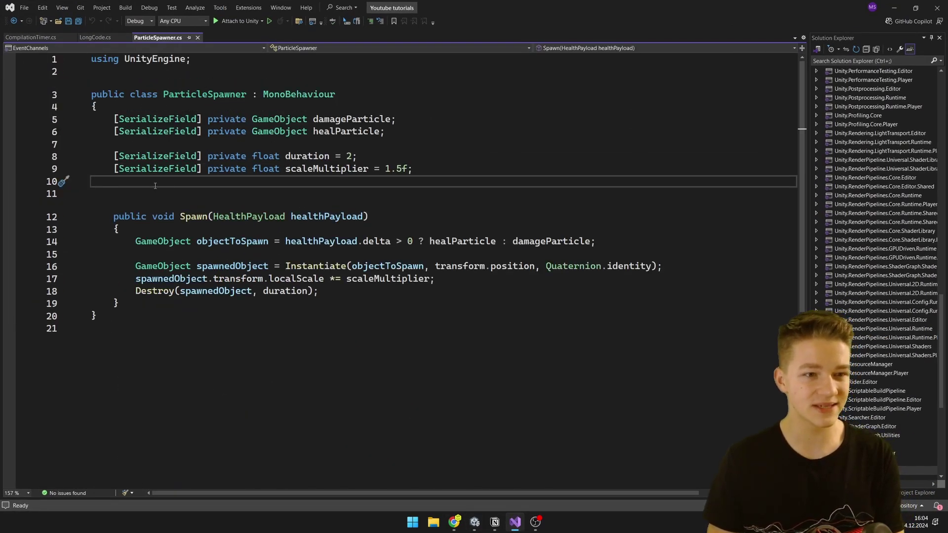
{"action": "key", "text": "BackSpace"}
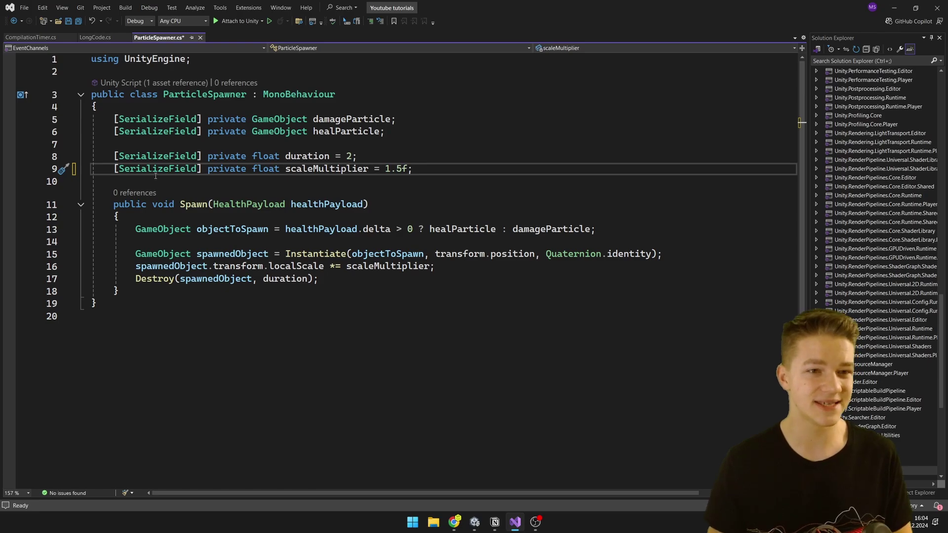
{"action": "left_click", "coordinate": [894, 8]}
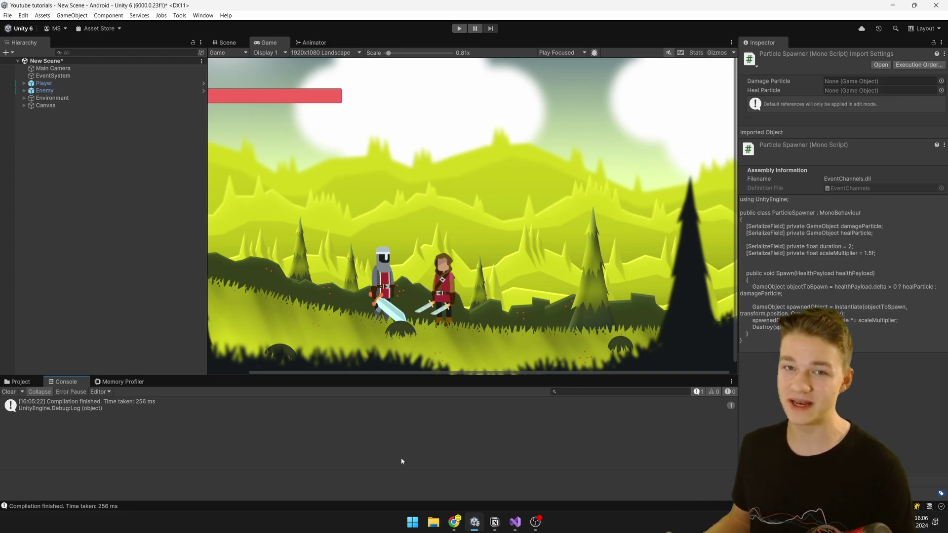
{"action": "key", "text": "ctrl+5"}
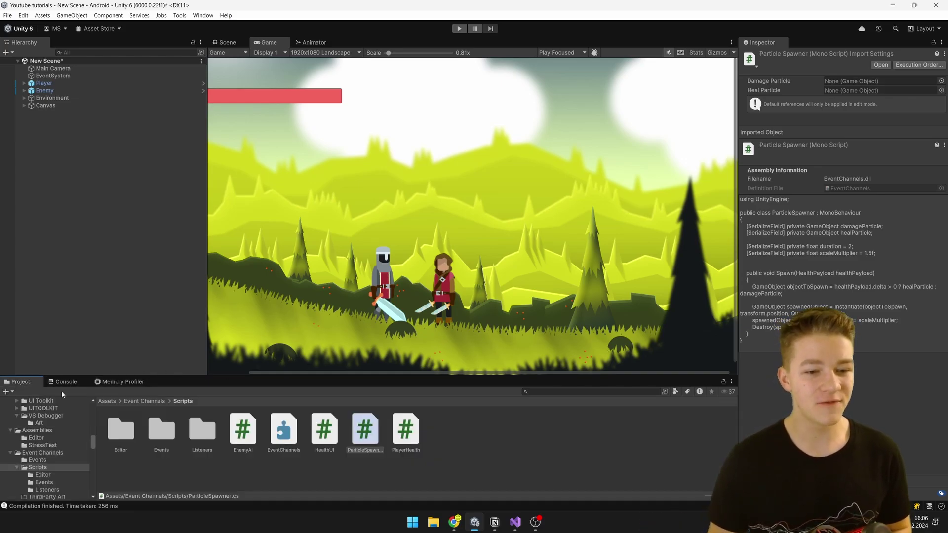
{"action": "left_click", "coordinate": [396, 440]}
{"action": "left_click", "coordinate": [295, 436]}
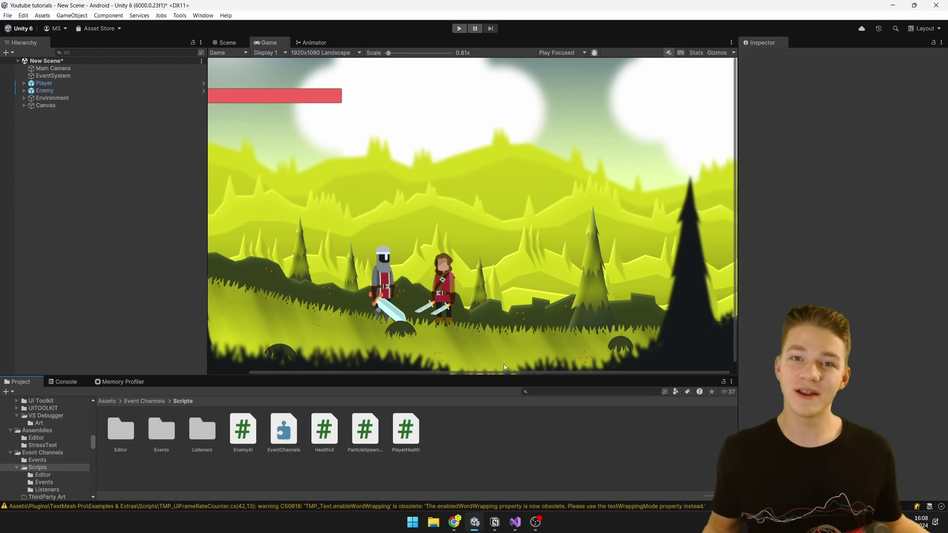
{"action": "left_click", "coordinate": [279, 431]}
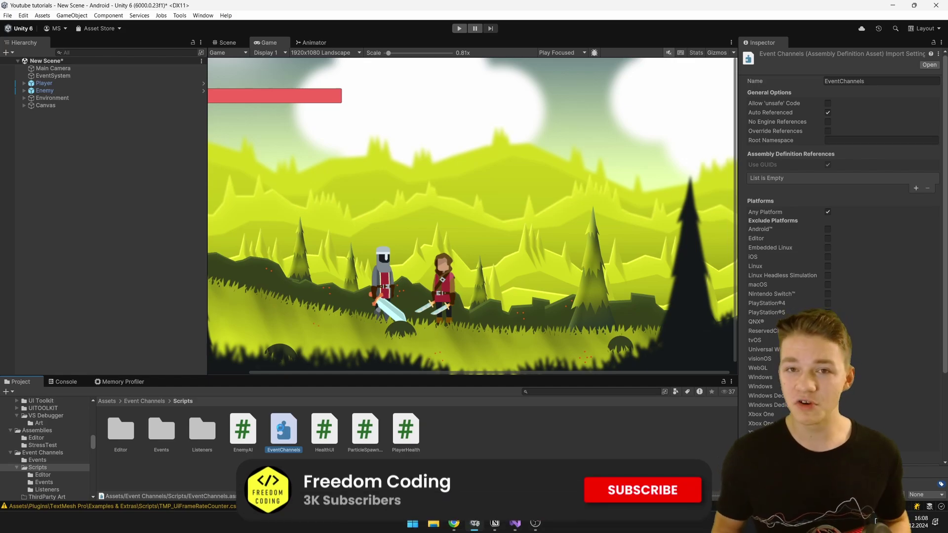
{"action": "double_click", "coordinate": [281, 431]}
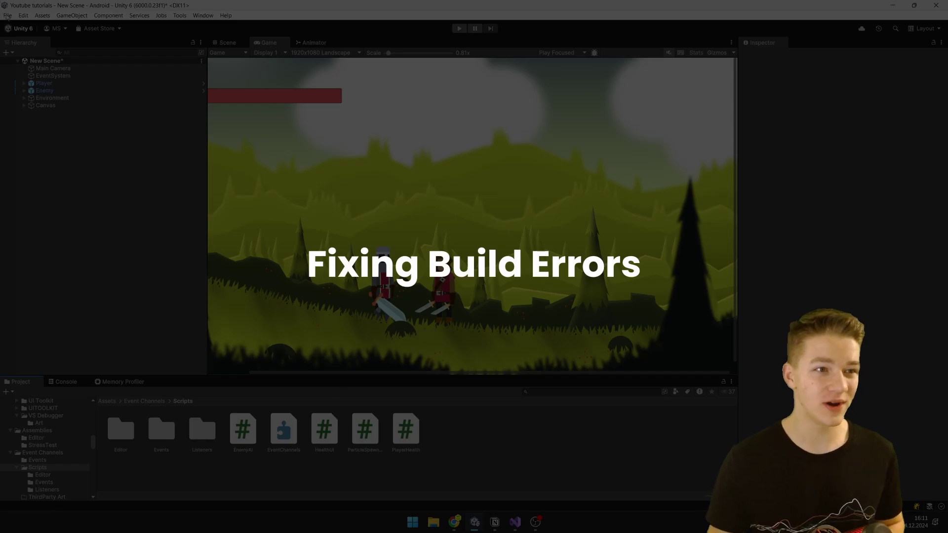
- Build the Android project from Build Profiles as testing.apk and read the first compile error
{"action": "left_click", "coordinate": [7, 15]}
{"action": "left_click", "coordinate": [68, 126]}
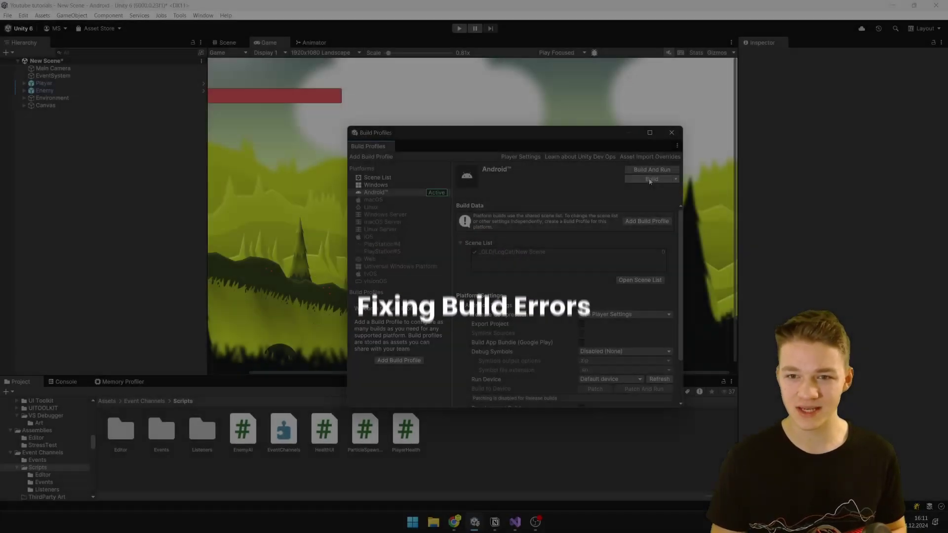
{"action": "left_click", "coordinate": [626, 194]}
{"action": "left_click", "coordinate": [672, 343]}
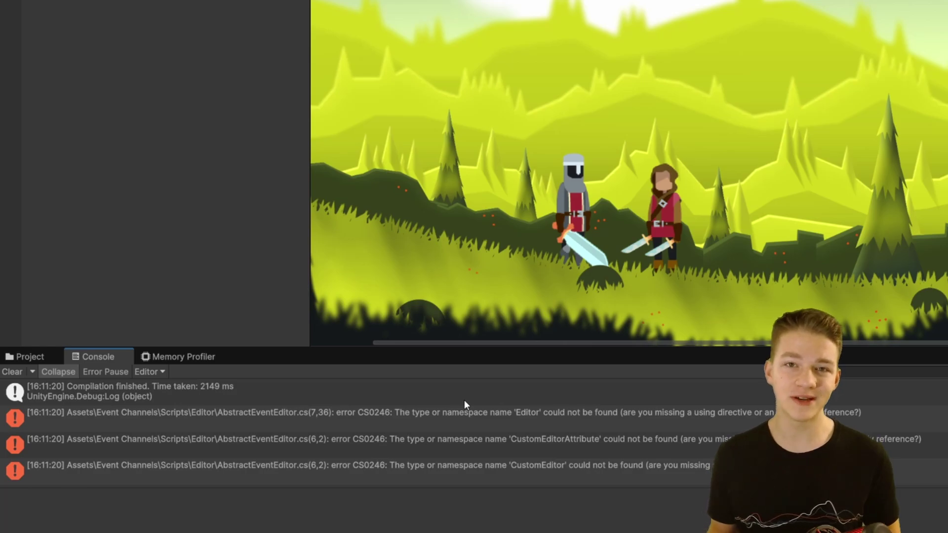
{"action": "left_click", "coordinate": [383, 414]}
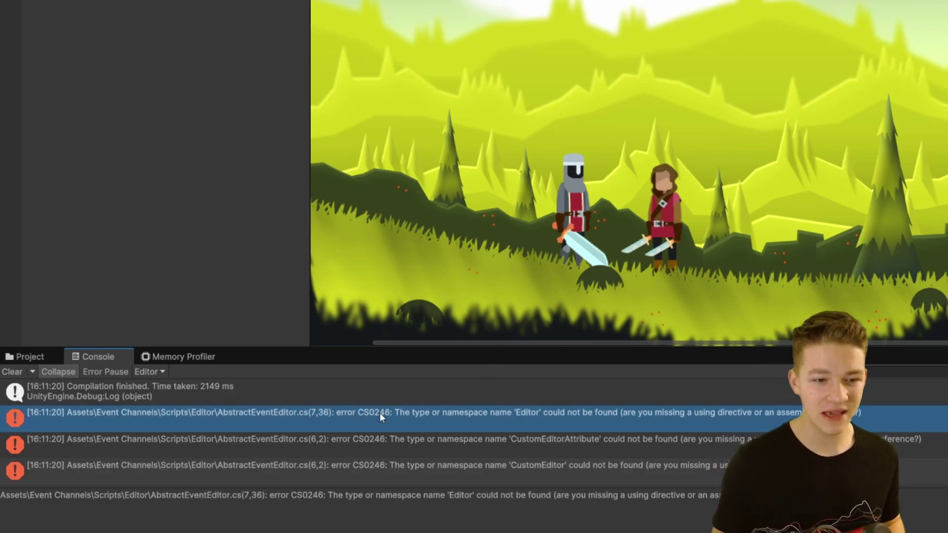
- Inspect the EventChannels assembly definition in Scripts, then open the Scripts/Editor folder
{"action": "left_click", "coordinate": [36, 358]}
{"action": "left_click", "coordinate": [271, 385]}
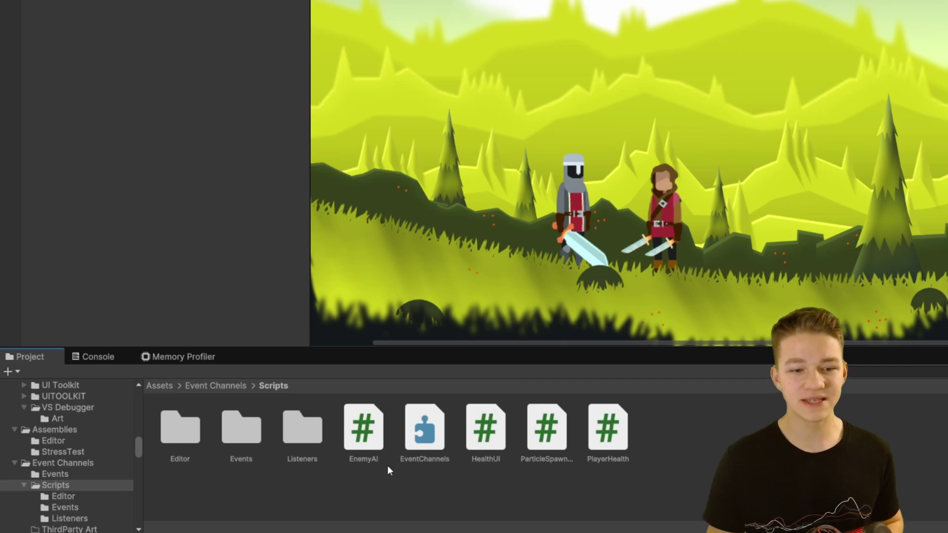
{"action": "left_click", "coordinate": [425, 432]}
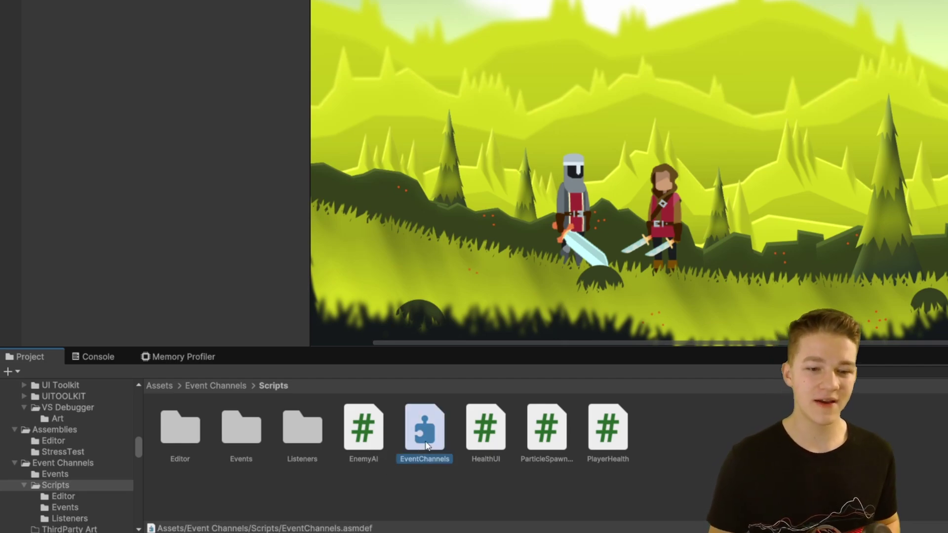
{"action": "double_click", "coordinate": [180, 430]}
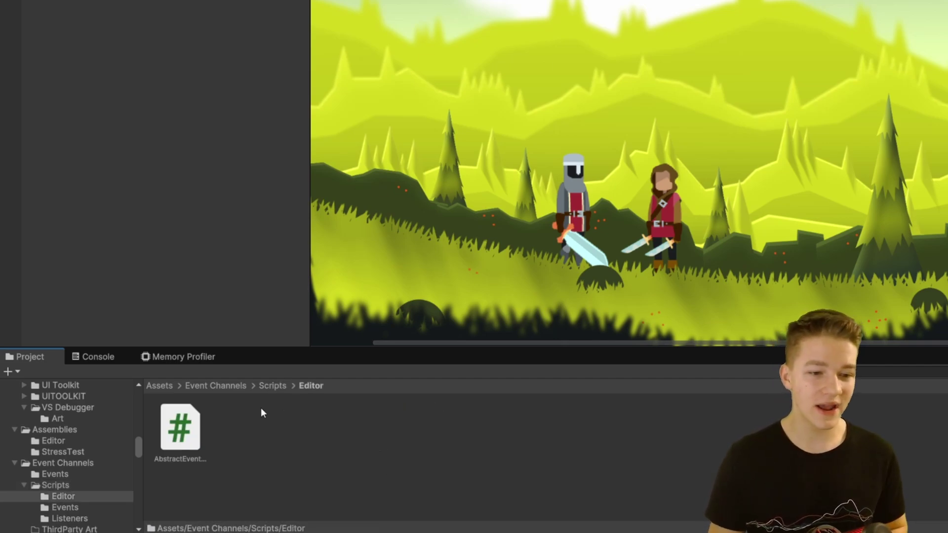
{"action": "left_click", "coordinate": [275, 384]}
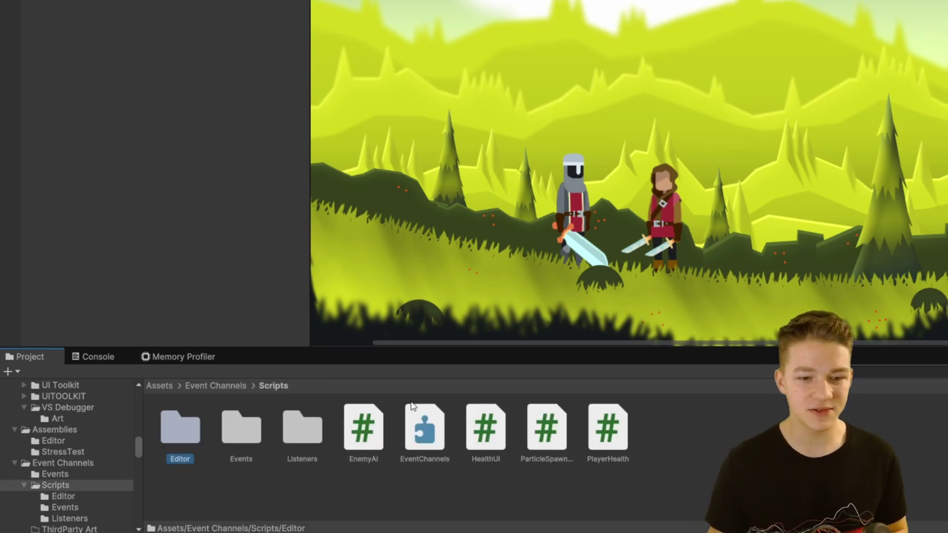
{"action": "left_click", "coordinate": [414, 410]}
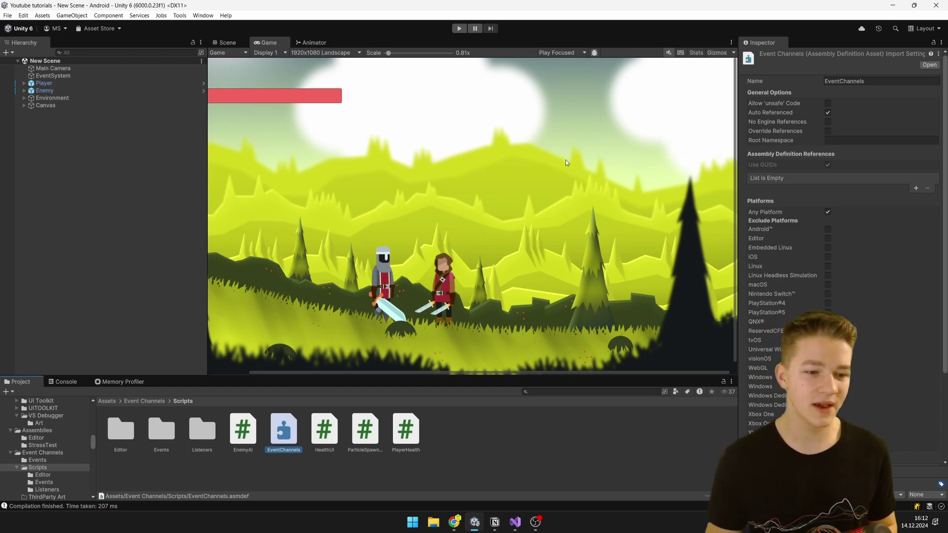
{"action": "left_click", "coordinate": [122, 437]}
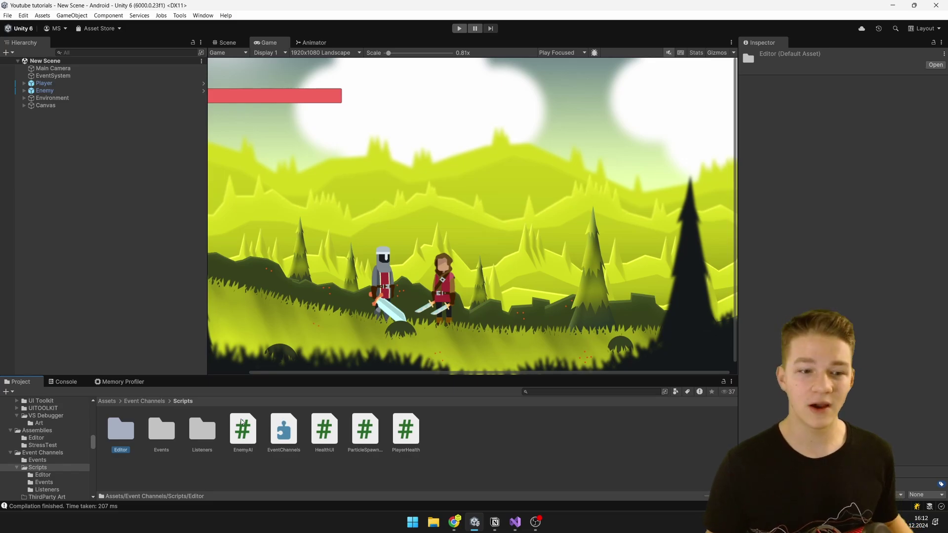
{"action": "double_click", "coordinate": [119, 428]}
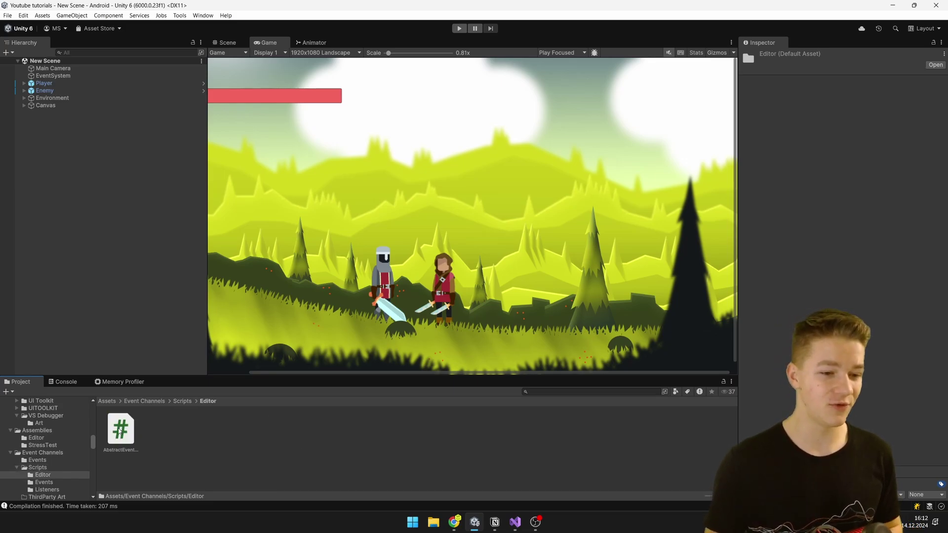
- Create an assembly definition named EventChannelsEditor in the Scripts/Editor folder
{"action": "right_click", "coordinate": [226, 450]}
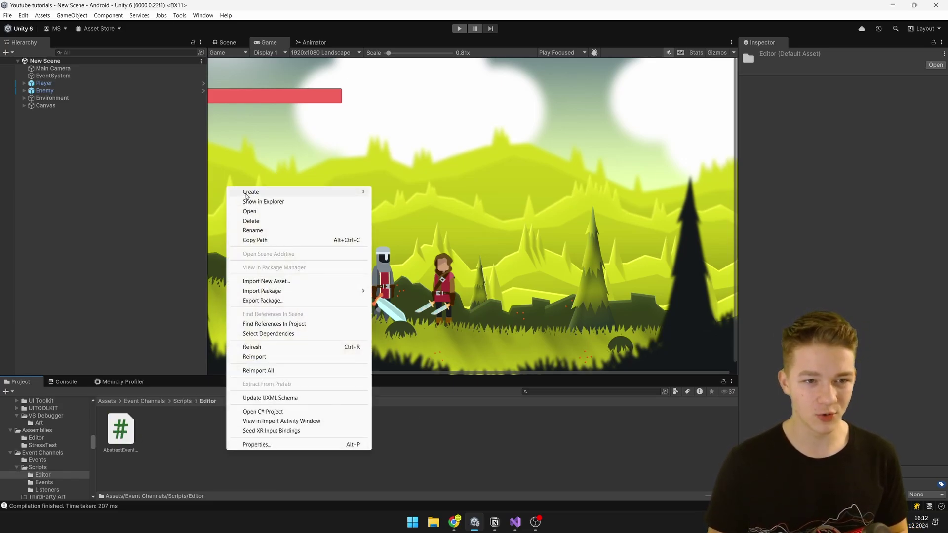
{"action": "mouse_move", "coordinate": [250, 193]}
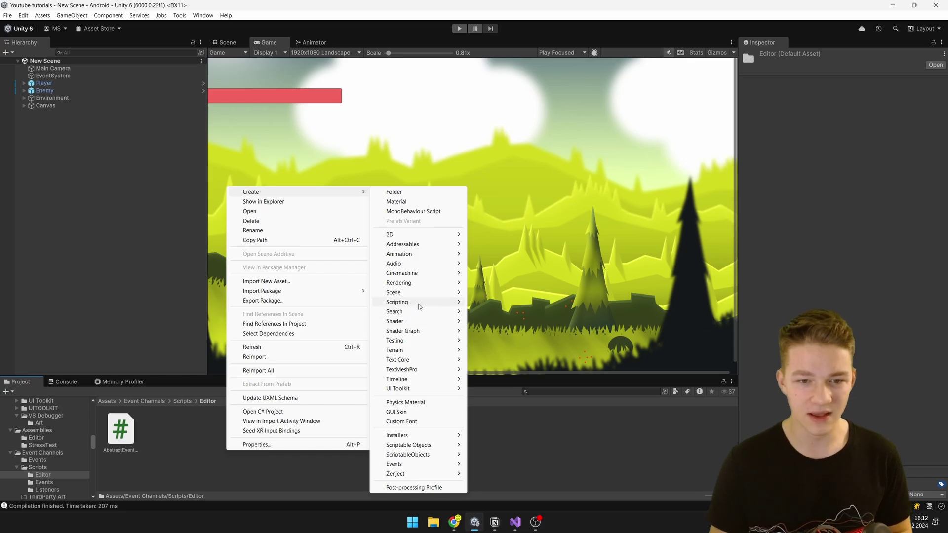
{"action": "mouse_move", "coordinate": [420, 303]}
{"action": "left_click", "coordinate": [525, 345]}
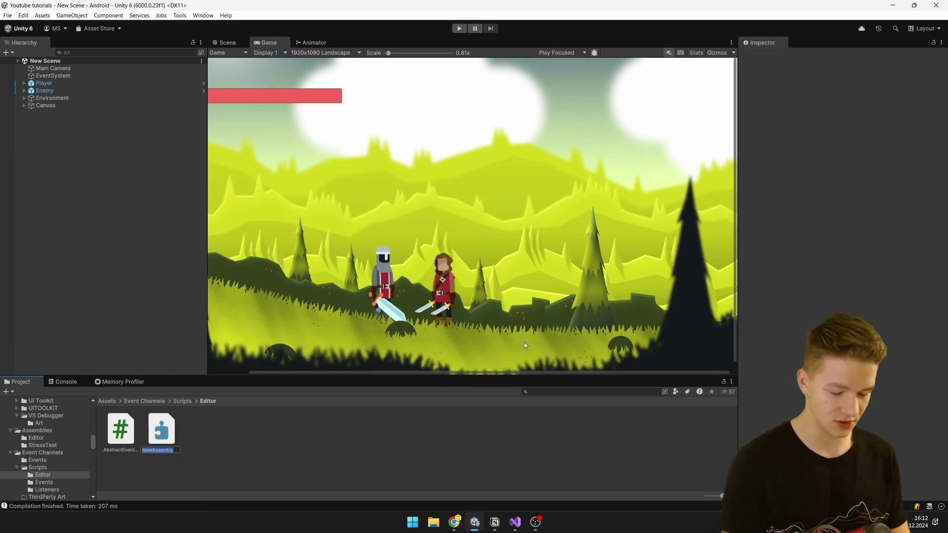
{"action": "type", "text": "EventChannelsEditor"}
{"action": "key", "text": "Return"}
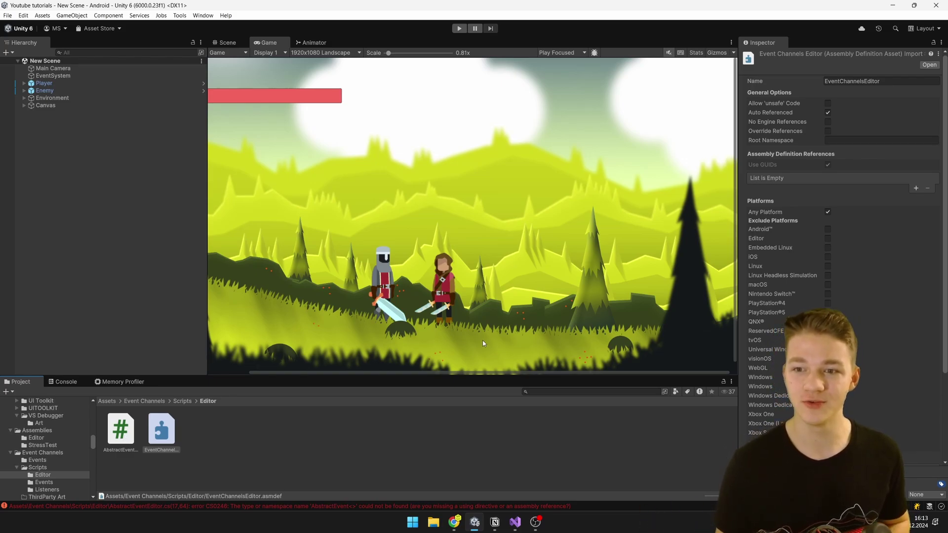
{"action": "double_click", "coordinate": [828, 212]}
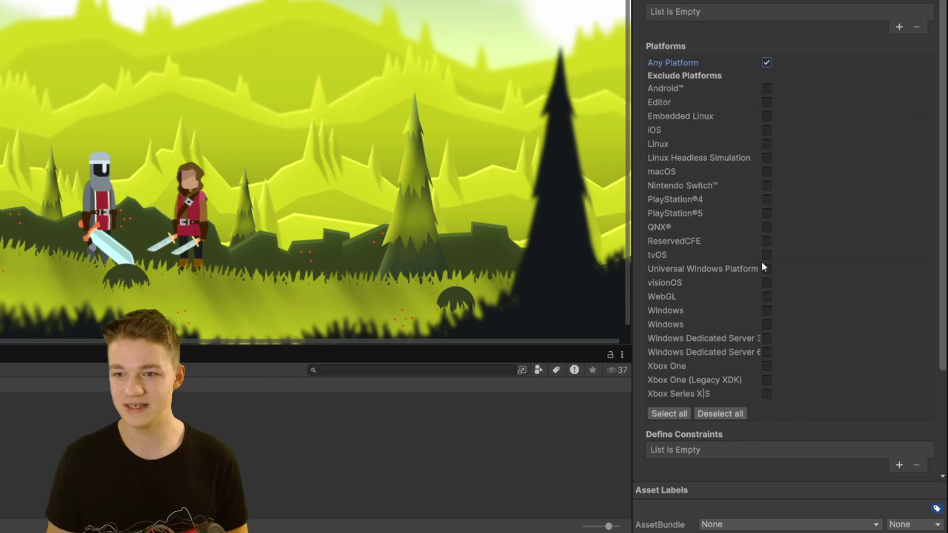
- Limit EventChannelsEditor to the Editor platform only, clearing Any Platform, and apply
{"action": "left_click", "coordinate": [766, 63]}
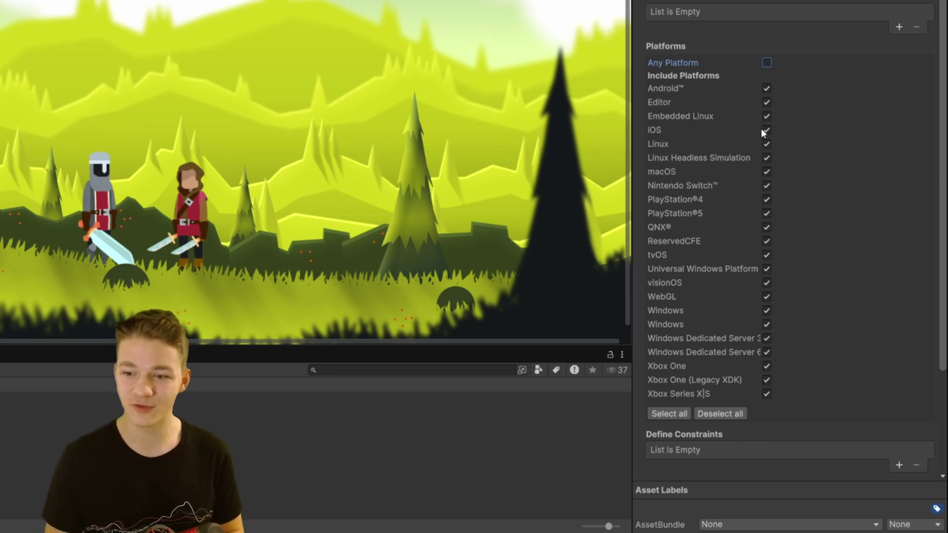
{"action": "left_click", "coordinate": [721, 414]}
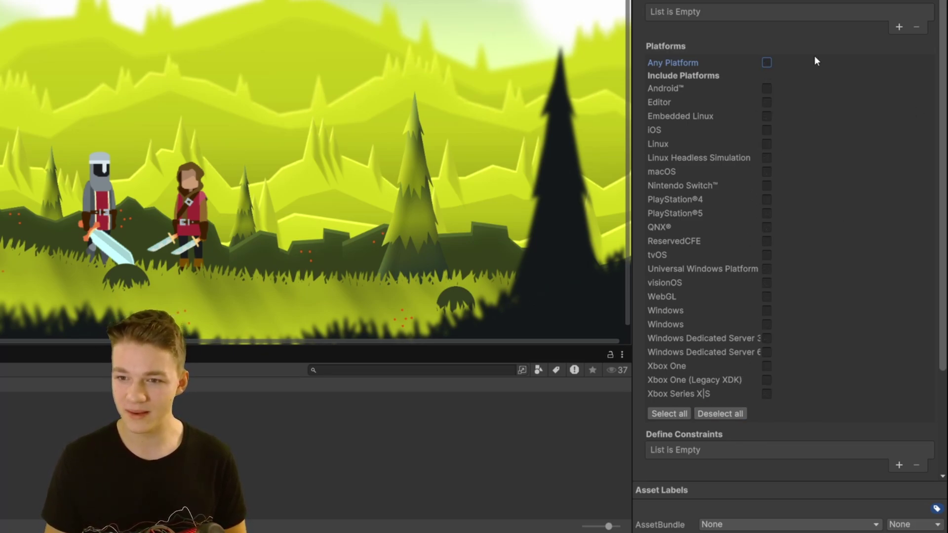
{"action": "left_click", "coordinate": [763, 100]}
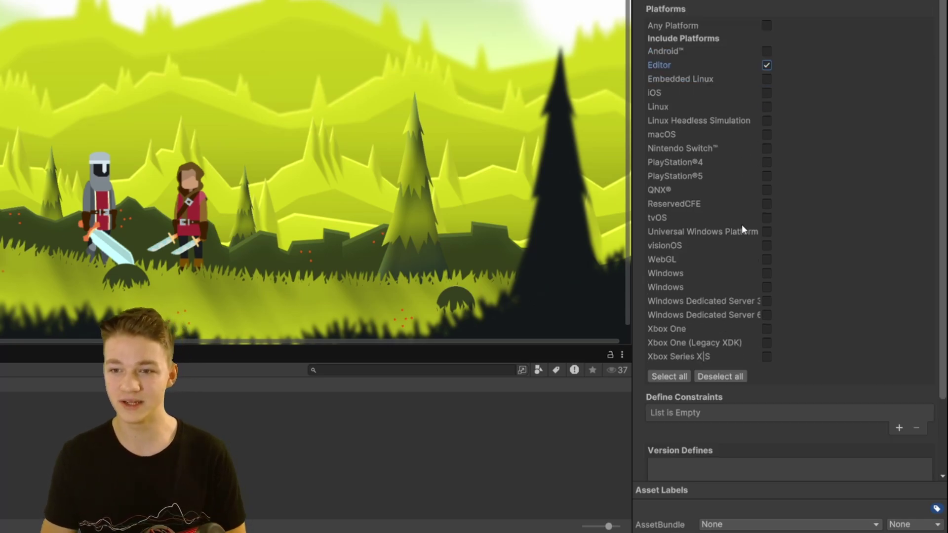
{"action": "scroll", "coordinate": [741, 224], "scroll_direction": "down", "scroll_amount": 5}
{"action": "left_click", "coordinate": [919, 448]}
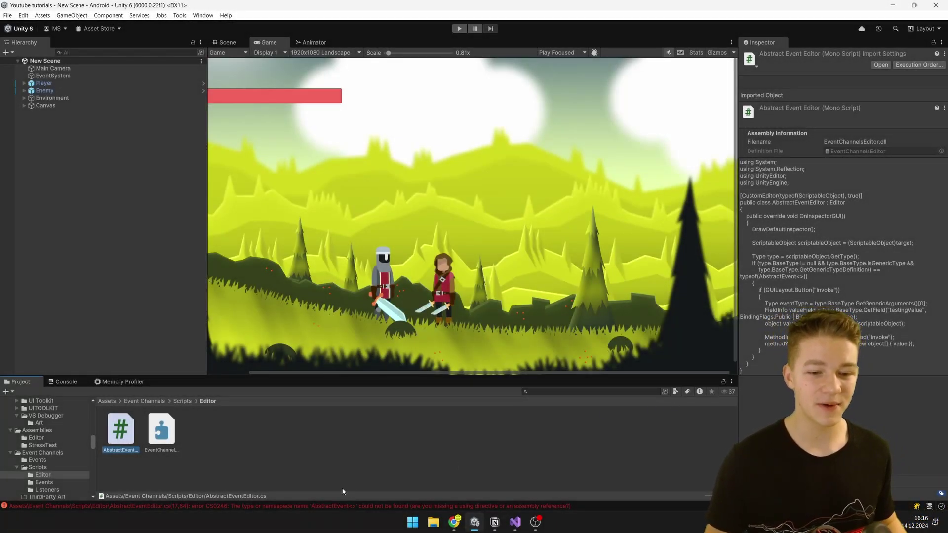
- Browse Scripts and Events, then select AbstractEventEditor and the EventChannelsEditor asmdef in Scripts/Editor
{"action": "left_click", "coordinate": [182, 402]}
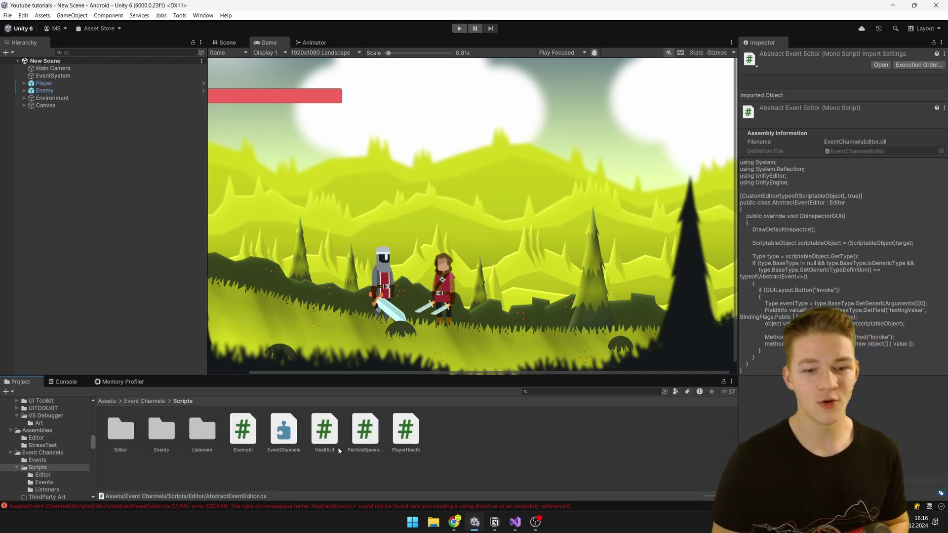
{"action": "double_click", "coordinate": [161, 432]}
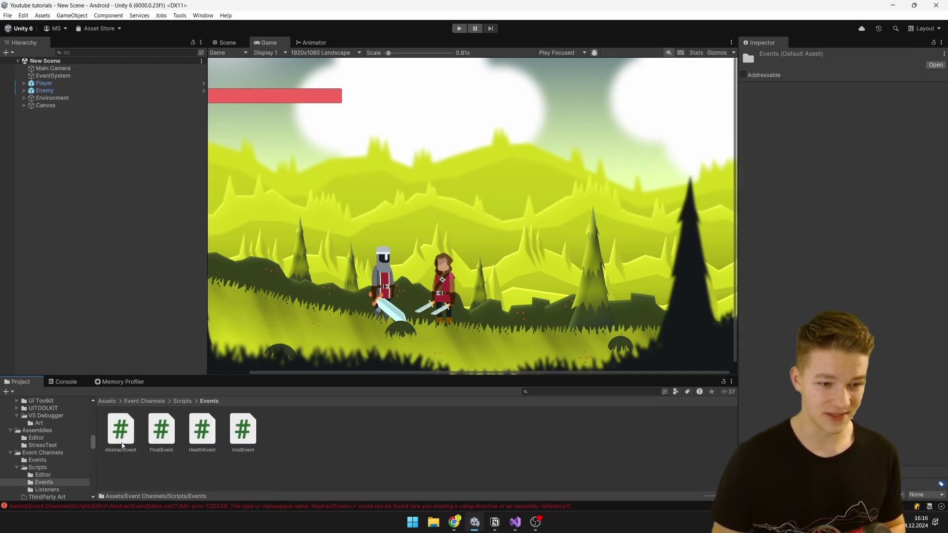
{"action": "left_click", "coordinate": [183, 402]}
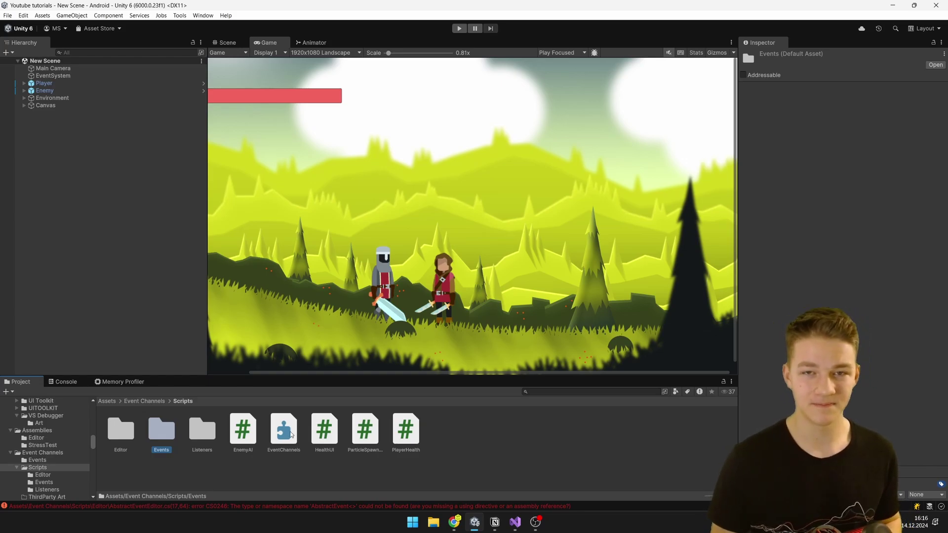
{"action": "double_click", "coordinate": [120, 429]}
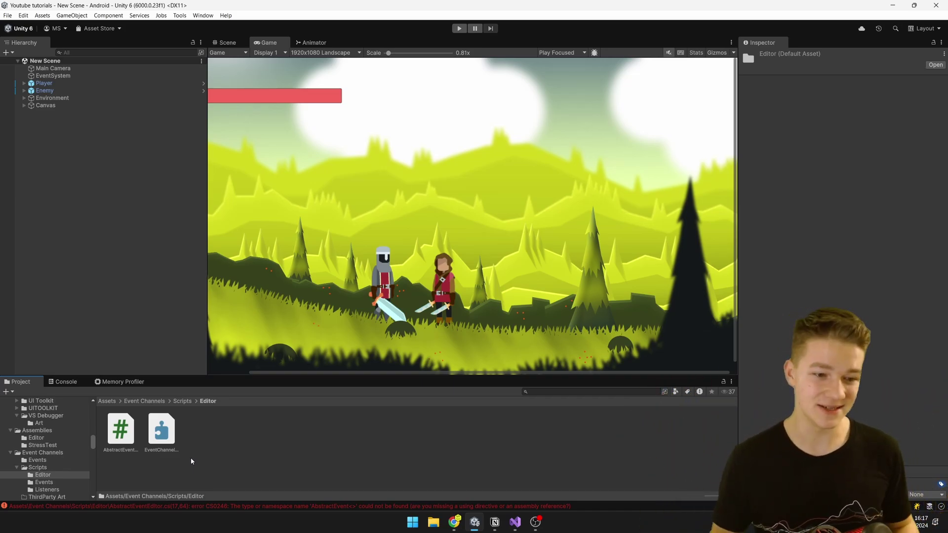
{"action": "key", "text": "Right"}
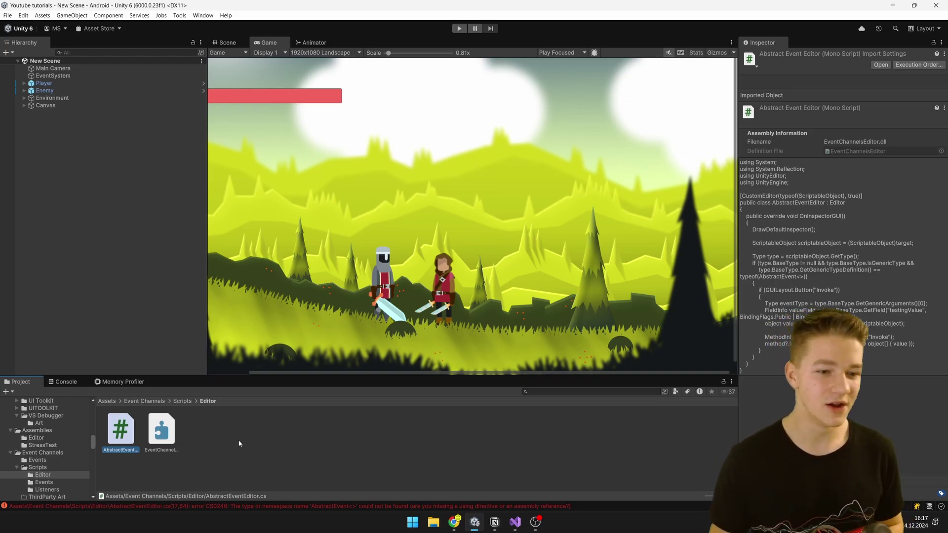
{"action": "key", "text": "Right"}
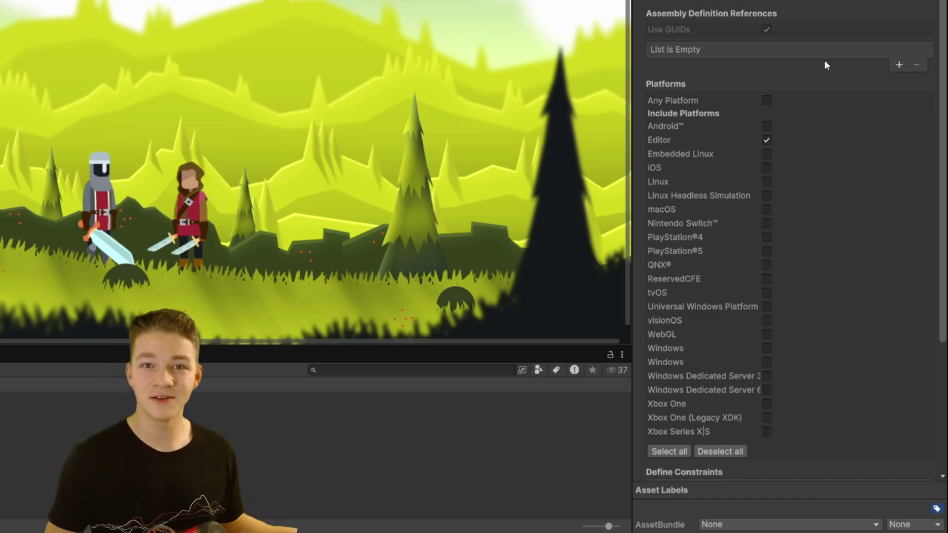
- Add EventChannels to EventChannelsEditor's Assembly Definition References and apply
{"action": "left_click", "coordinate": [899, 65]}
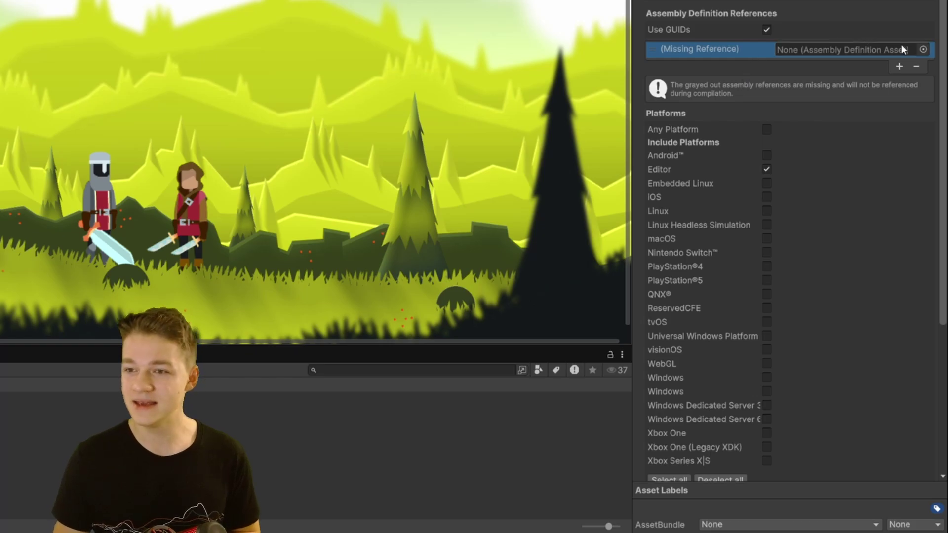
{"action": "left_click", "coordinate": [923, 50]}
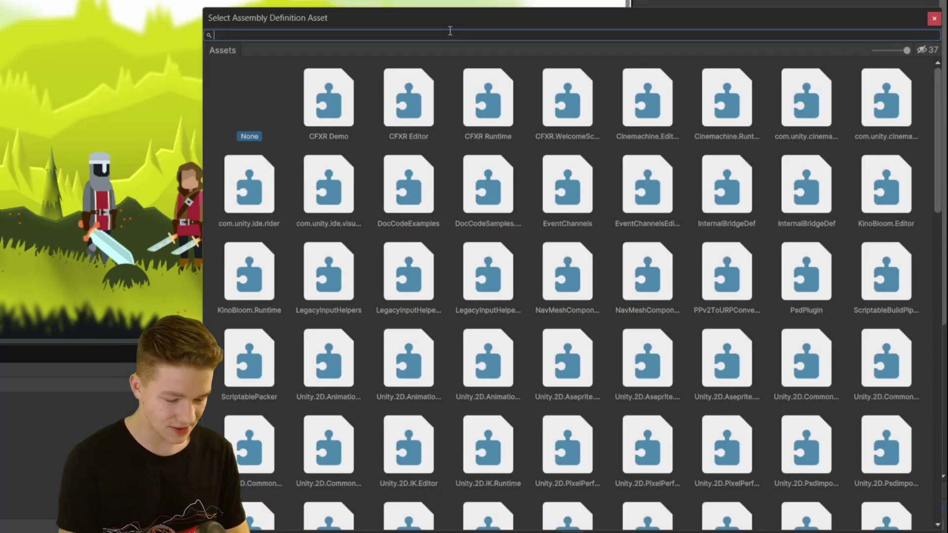
{"action": "type", "text": "Event"}
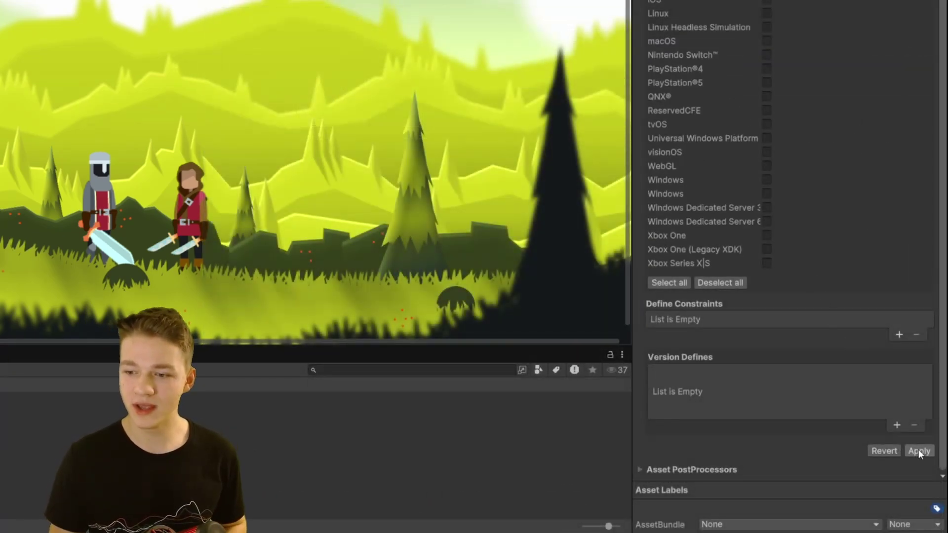
{"action": "left_click", "coordinate": [918, 450]}
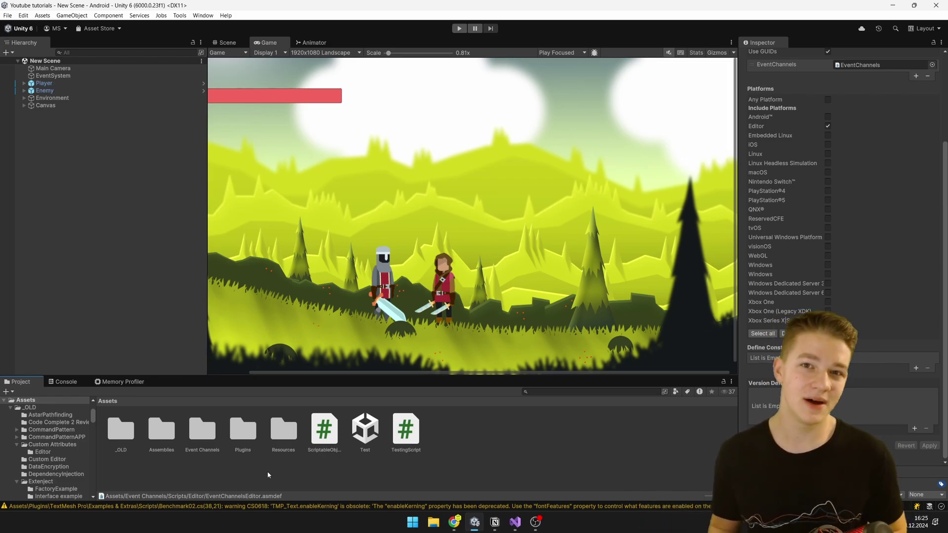
- Create a PluginsAssembly assembly definition in the Assets/Plugins folder
{"action": "double_click", "coordinate": [243, 430]}
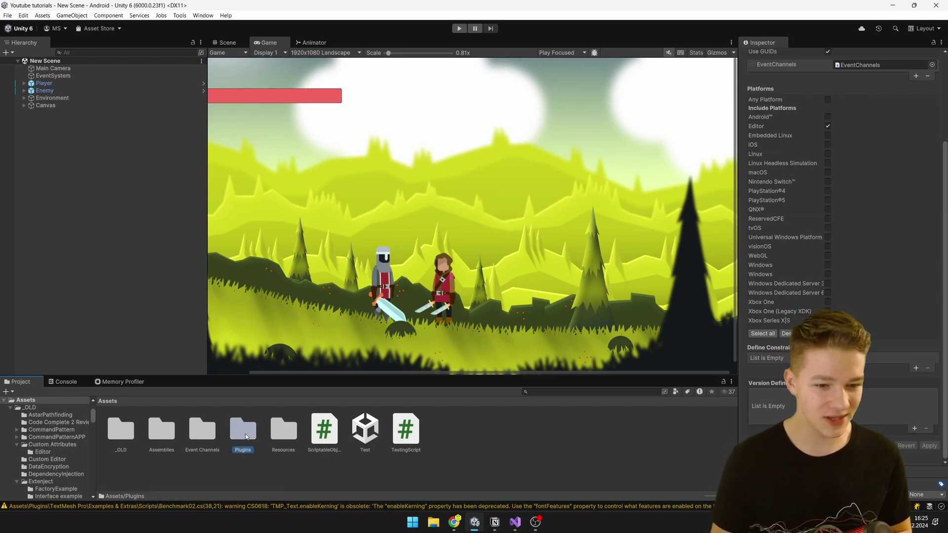
{"action": "right_click", "coordinate": [299, 475]}
{"action": "mouse_move", "coordinate": [346, 221]}
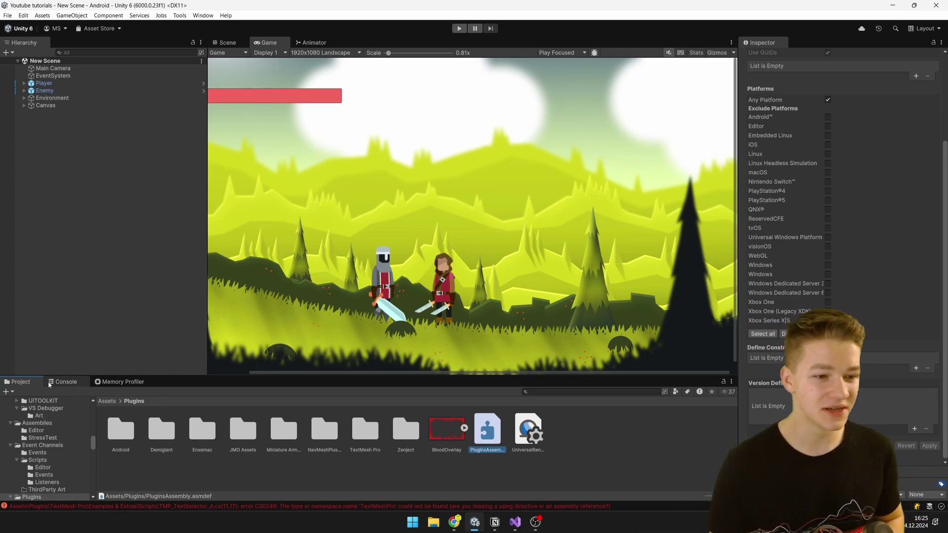
- Review the Console's CS0246 missing TextMeshPro type errors, then return to the Project tab
{"action": "left_click", "coordinate": [55, 381]}
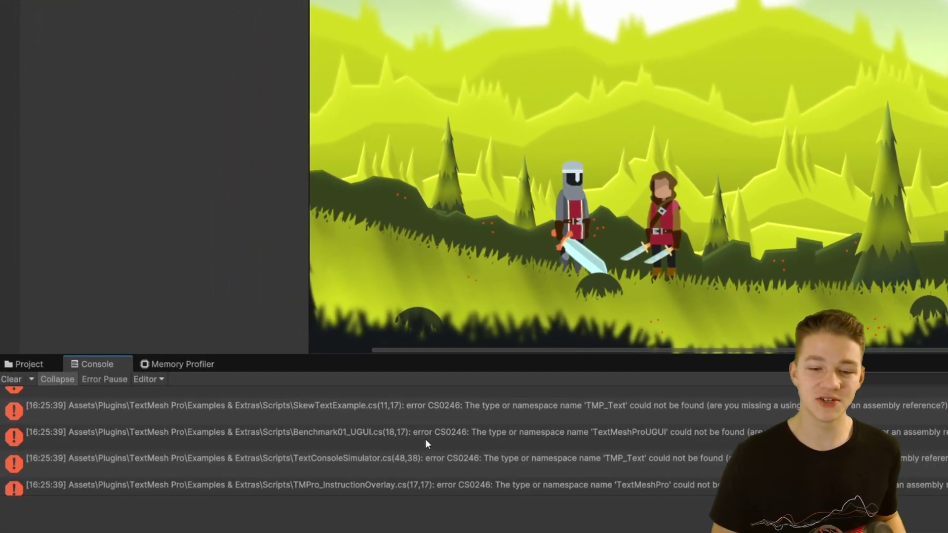
{"action": "scroll", "coordinate": [427, 447], "scroll_direction": "up", "scroll_amount": 10}
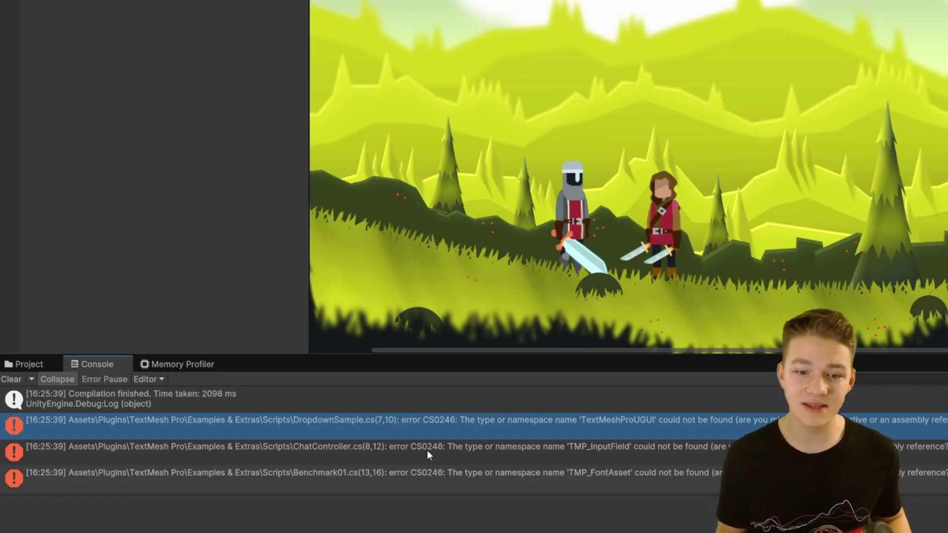
{"action": "scroll", "coordinate": [425, 444], "scroll_direction": "down", "scroll_amount": 5}
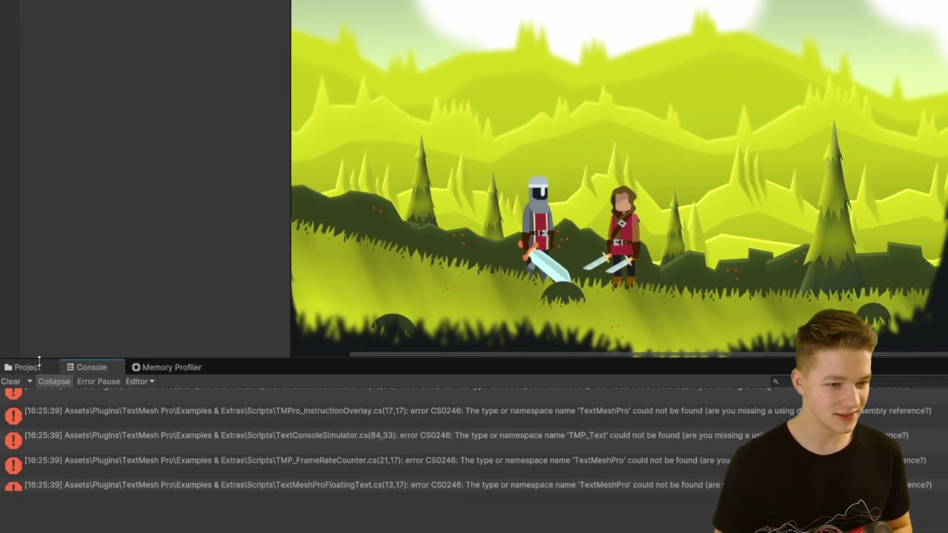
{"action": "left_click", "coordinate": [26, 364]}
- Add Unity.TextMeshPro to PluginsAssembly's Assembly Definition References, then open the Event Channels folder
{"action": "scroll", "coordinate": [924, 201], "scroll_direction": "up", "scroll_amount": 5}
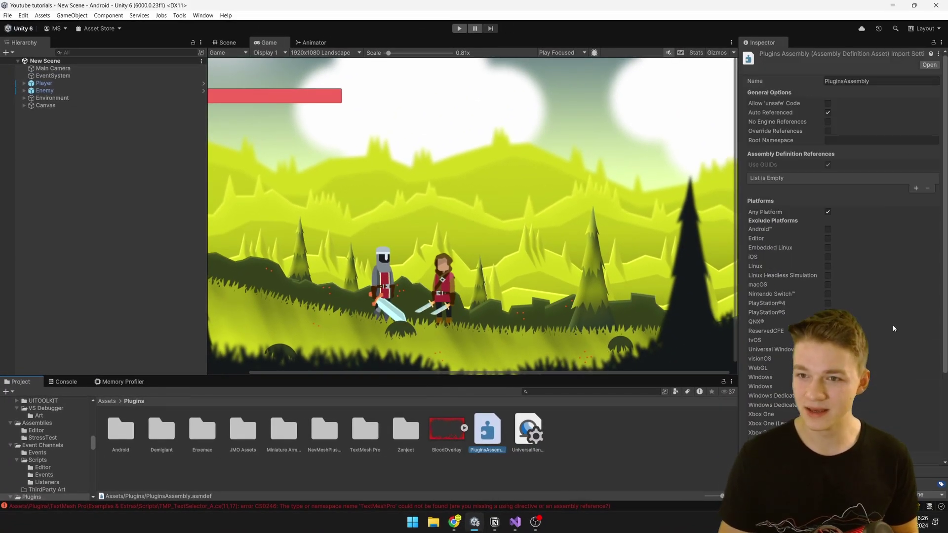
{"action": "left_click", "coordinate": [915, 189]}
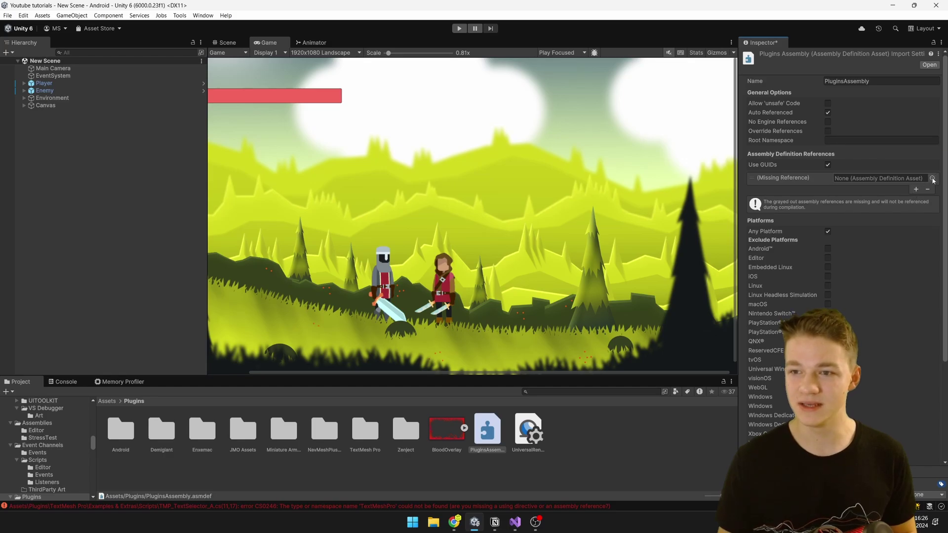
{"action": "left_click", "coordinate": [933, 180]}
{"action": "type", "text": "textm"}
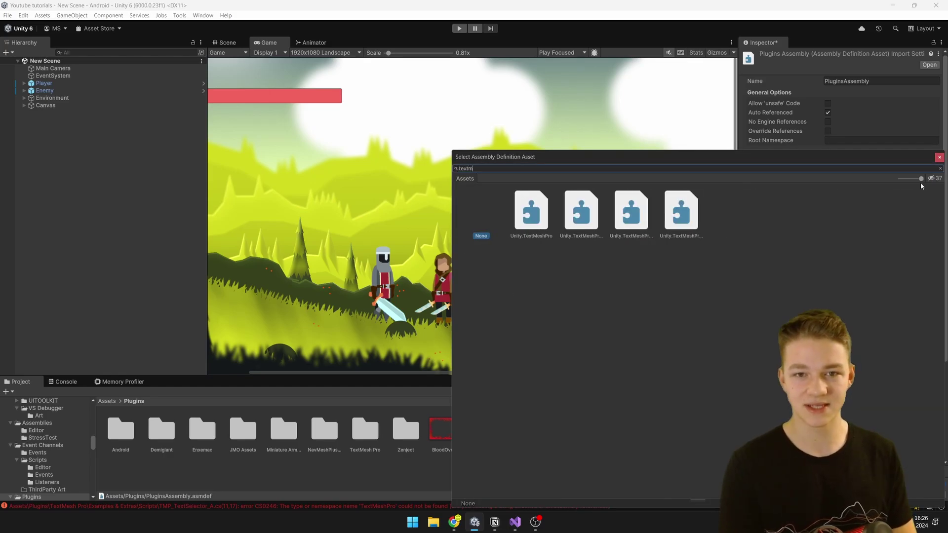
{"action": "type", "text": "esh"}
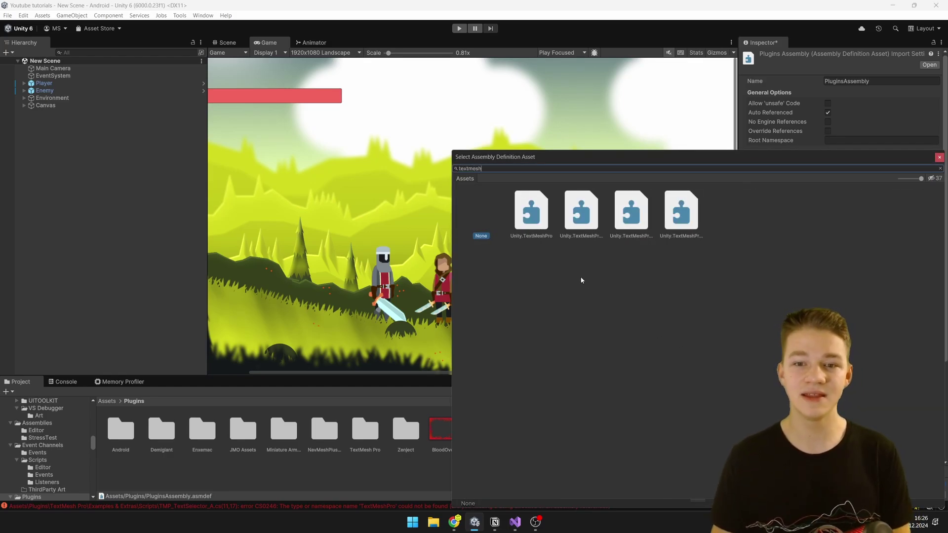
{"action": "double_click", "coordinate": [534, 218]}
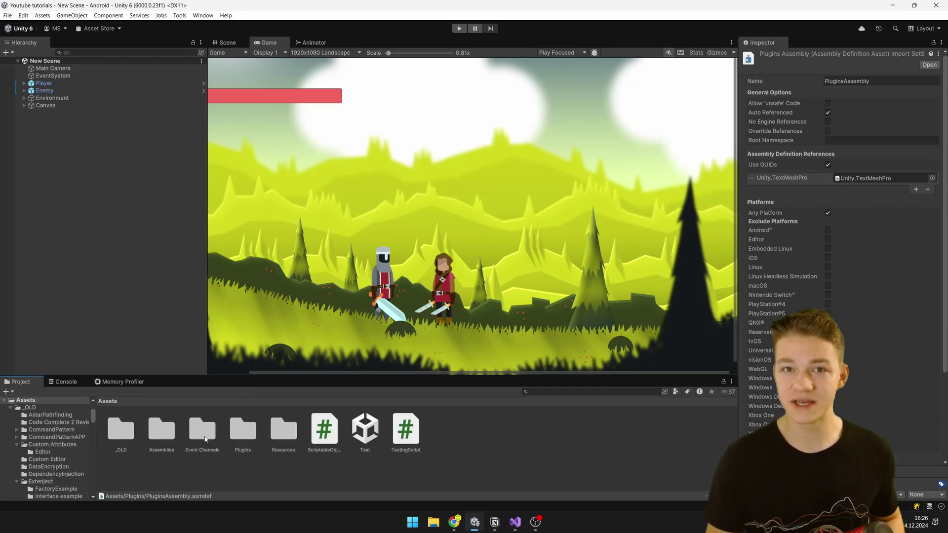
{"action": "double_click", "coordinate": [206, 438]}
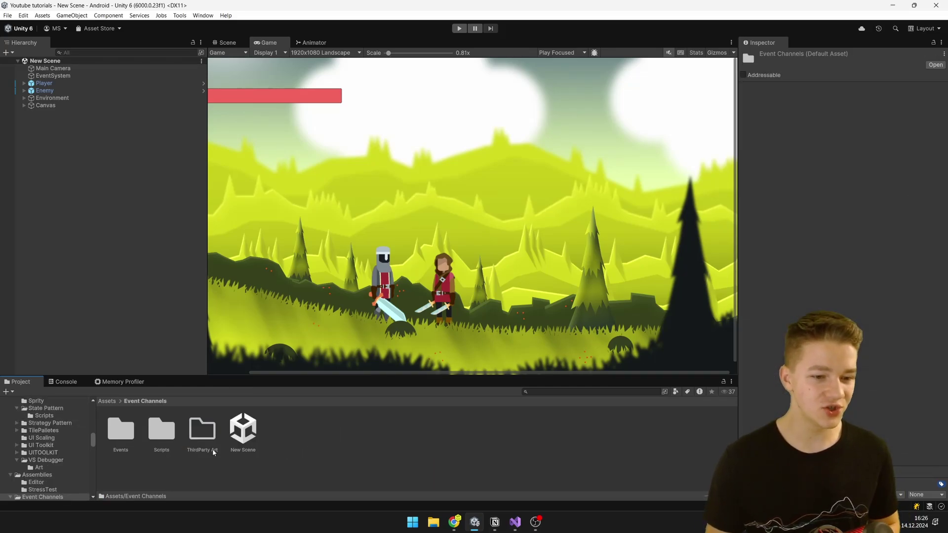
- Open Event Channels/Scripts, then show the Assets folder in File Explorer and close it
{"action": "double_click", "coordinate": [163, 431]}
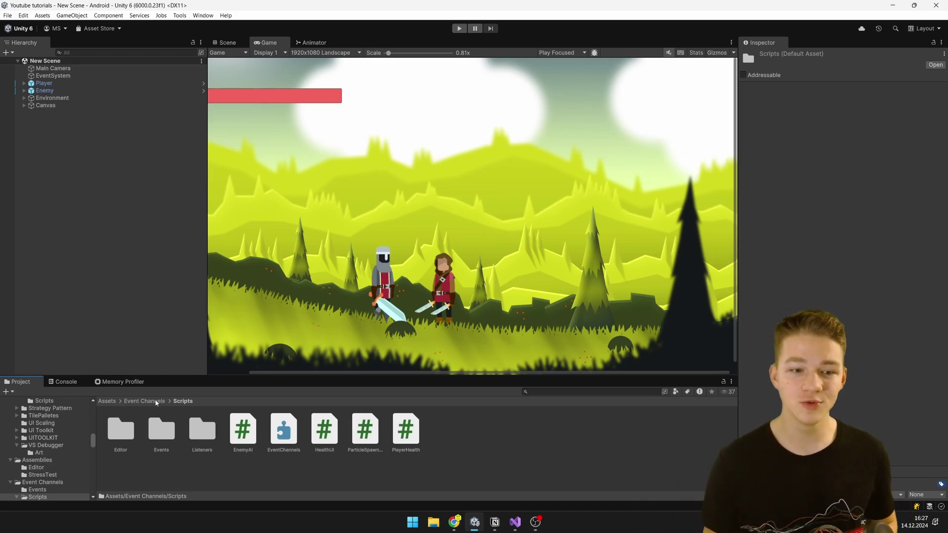
{"action": "left_click", "coordinate": [112, 400]}
{"action": "right_click", "coordinate": [248, 458]}
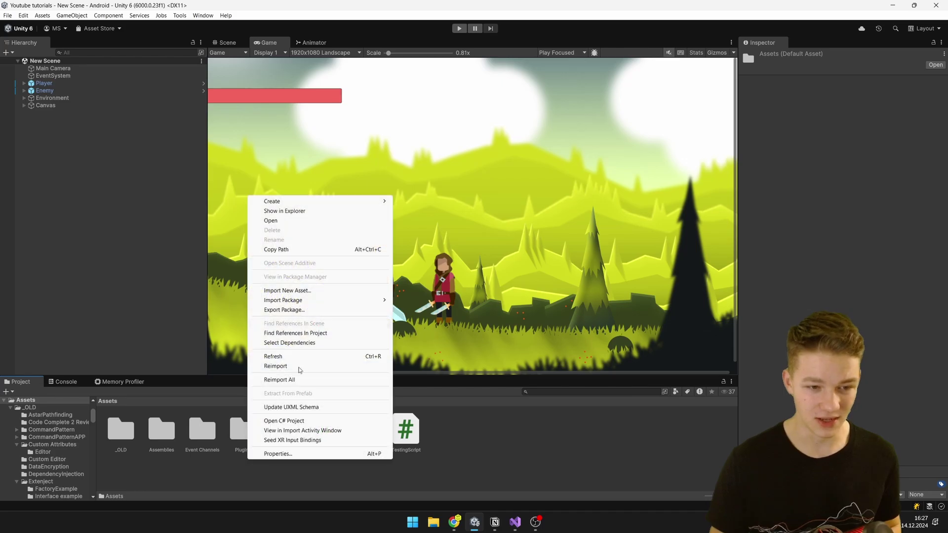
{"action": "left_click", "coordinate": [313, 211]}
{"action": "left_click", "coordinate": [917, 72]}
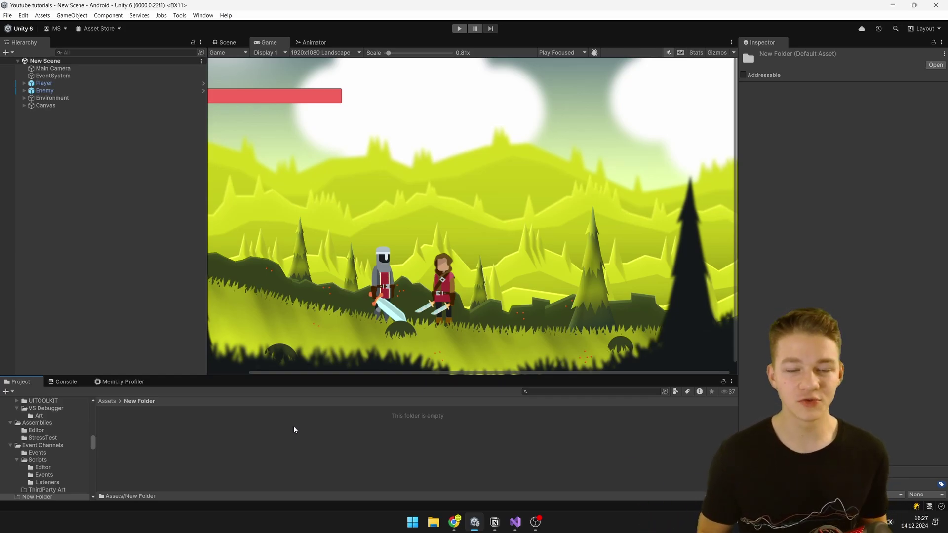
- Create an Assembly Definition Reference asset inside New Folder
{"action": "right_click", "coordinate": [192, 431]}
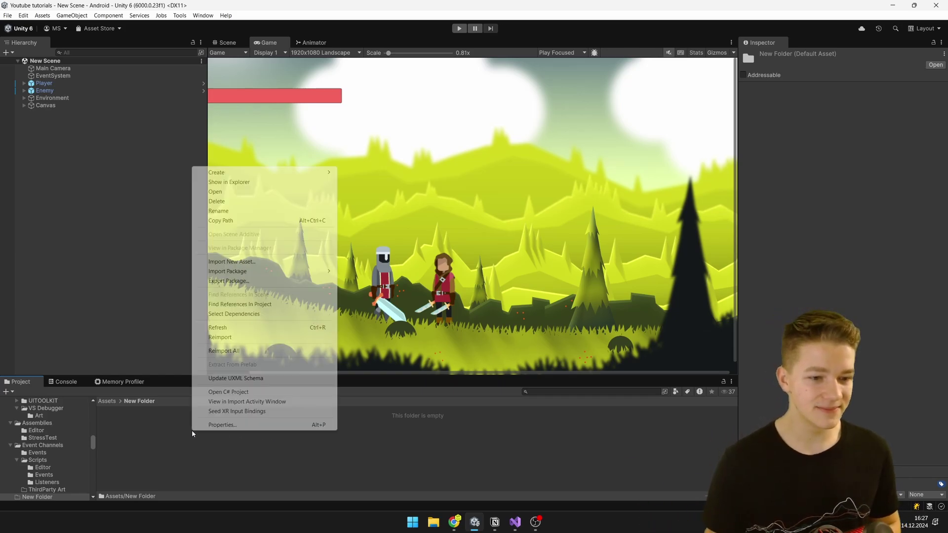
{"action": "mouse_move", "coordinate": [280, 172]}
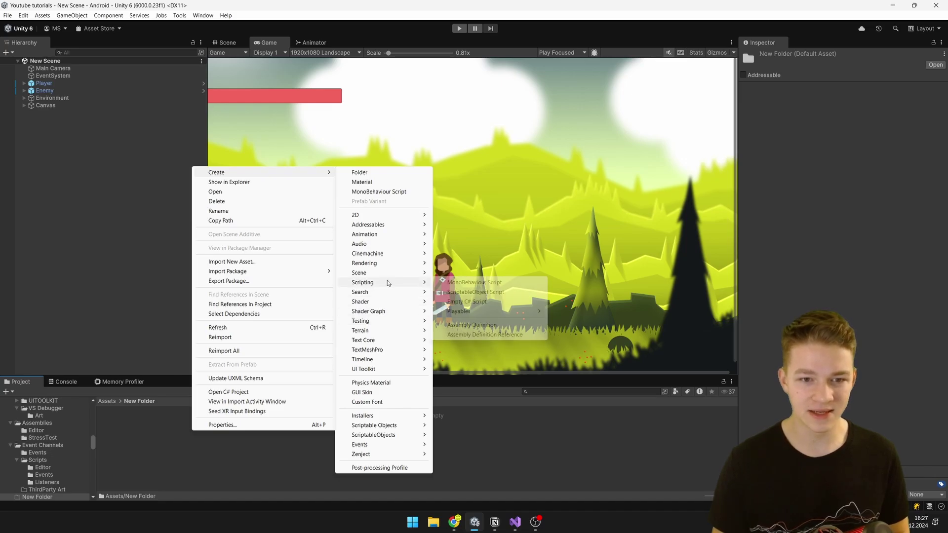
{"action": "mouse_move", "coordinate": [387, 280]}
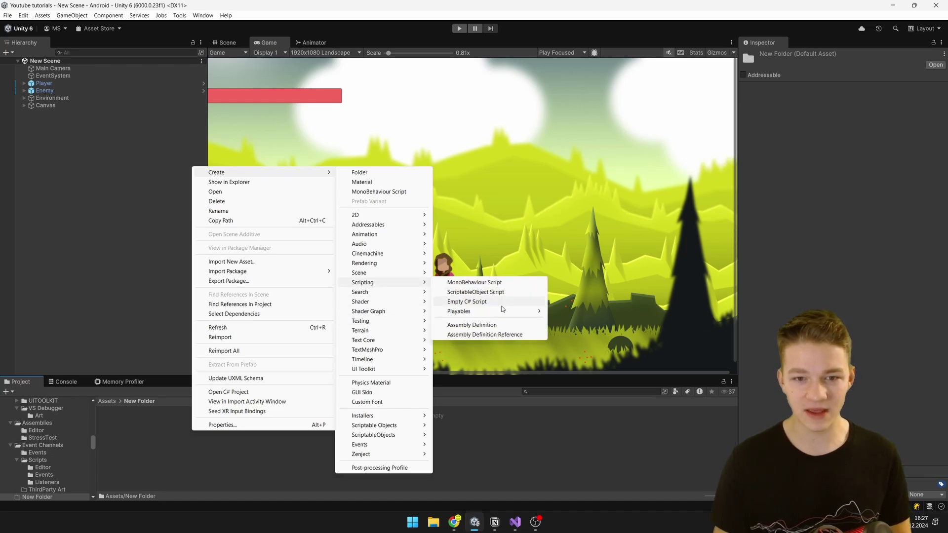
{"action": "left_click", "coordinate": [505, 335]}
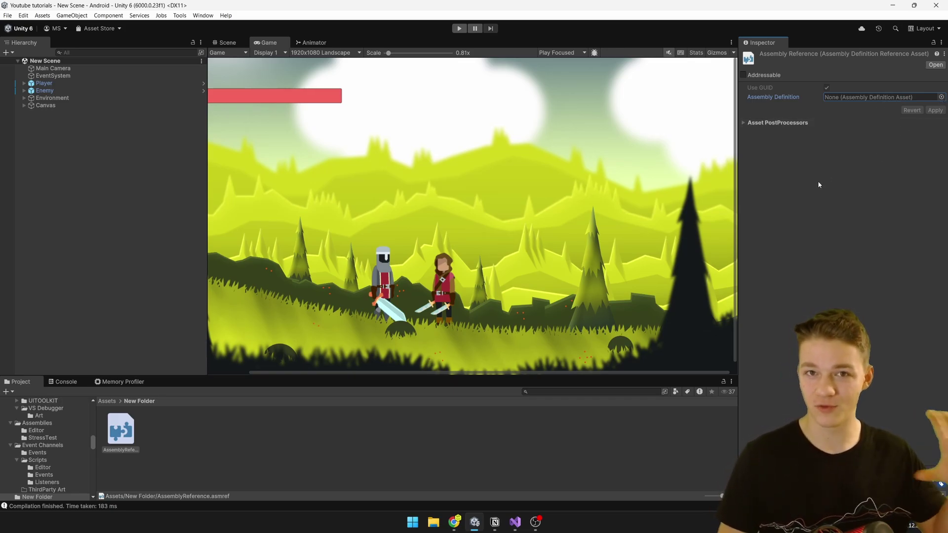
- Point the reference at the EventChannels assembly and show the project files in File Explorer
{"action": "left_click", "coordinate": [941, 97]}
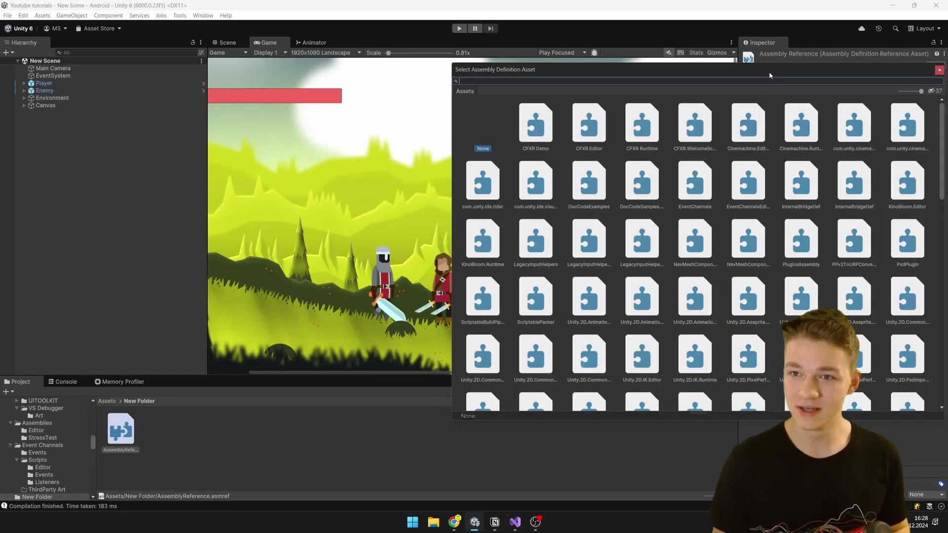
{"action": "left_click_drag", "start_coordinate": [769, 73], "coordinate": [741, 123]}
{"action": "type", "text": "event"}
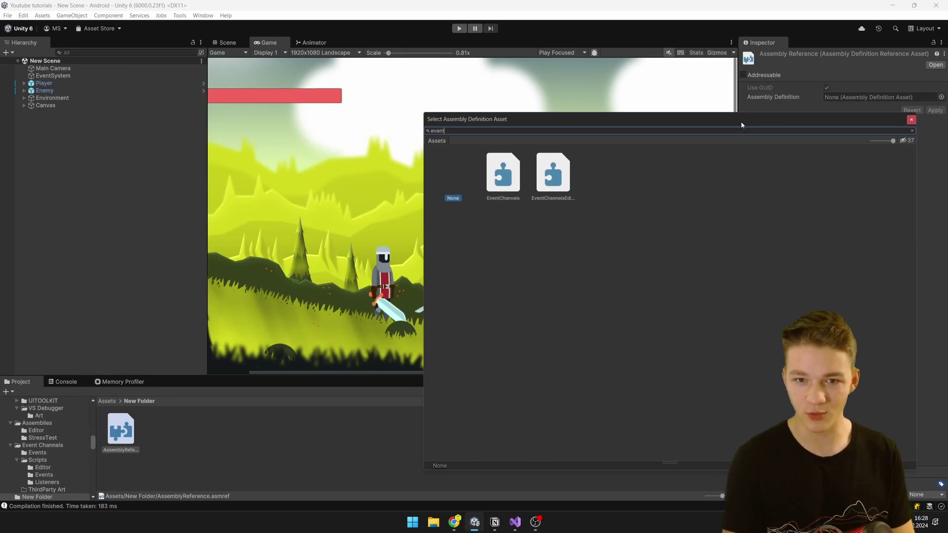
{"action": "left_click", "coordinate": [517, 183]}
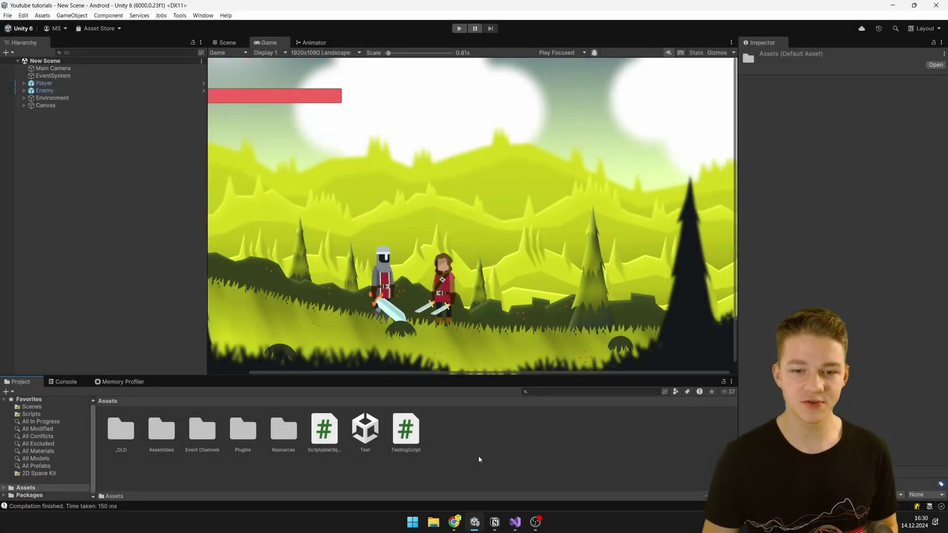
{"action": "right_click", "coordinate": [478, 458]}
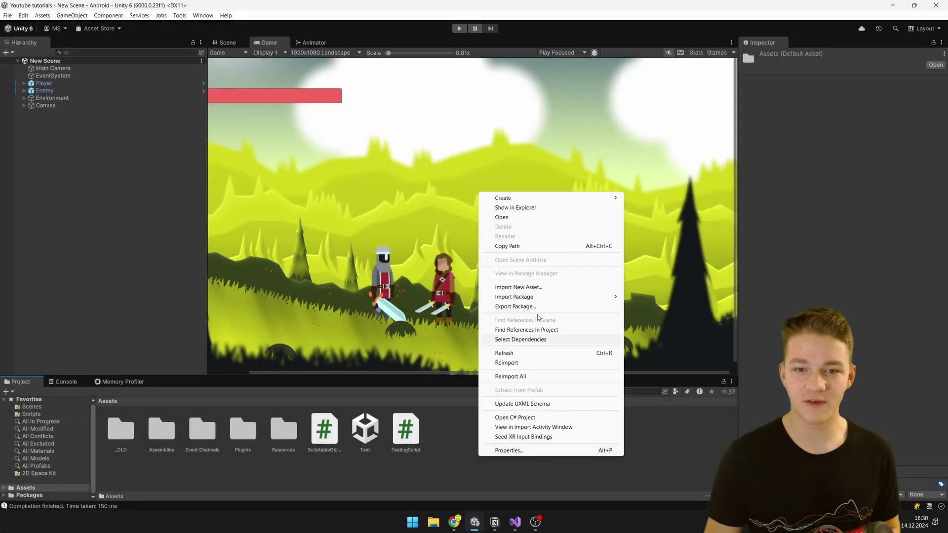
{"action": "left_click", "coordinate": [523, 209]}
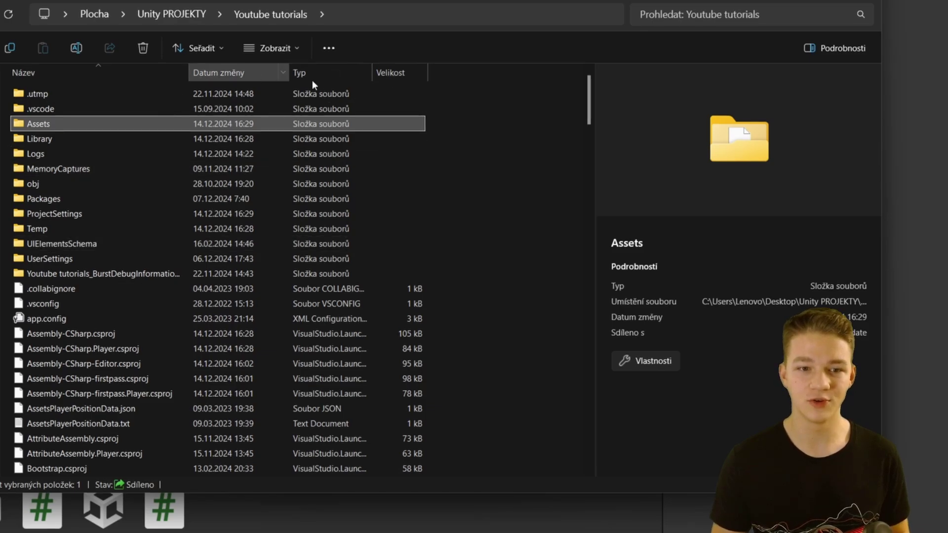
- Review the Assembly-CSharp, Assembly-CSharp-Editor, EventChannels, EditorAssembly and Cinemachine .csproj files in Explorer
{"action": "scroll", "coordinate": [152, 331], "scroll_direction": "down", "scroll_amount": 2}
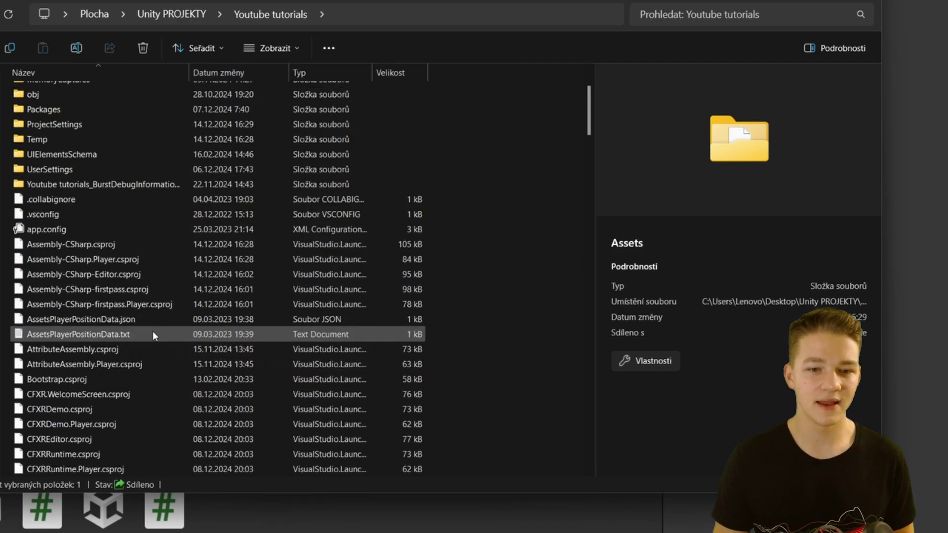
{"action": "left_click", "coordinate": [119, 243]}
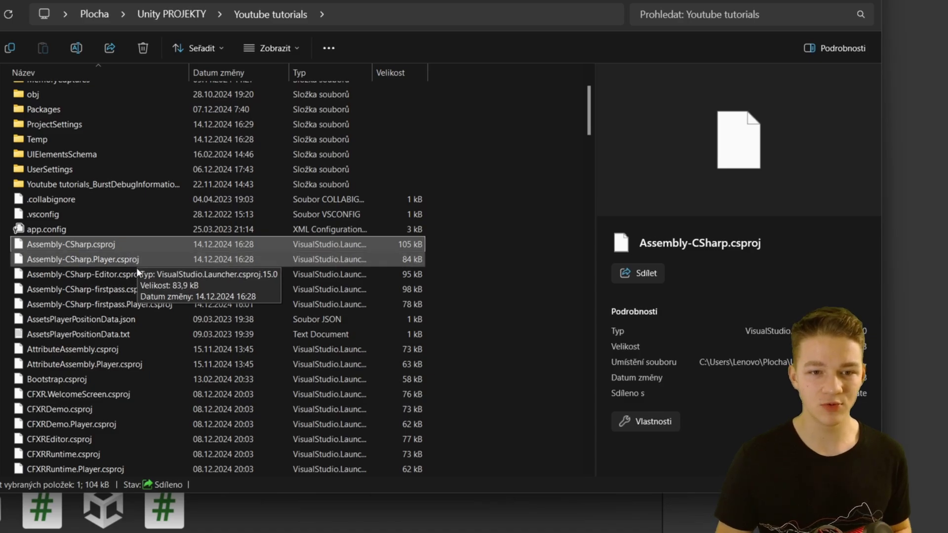
{"action": "left_click", "coordinate": [194, 269]}
{"action": "scroll", "coordinate": [193, 274], "scroll_direction": "down", "scroll_amount": 3}
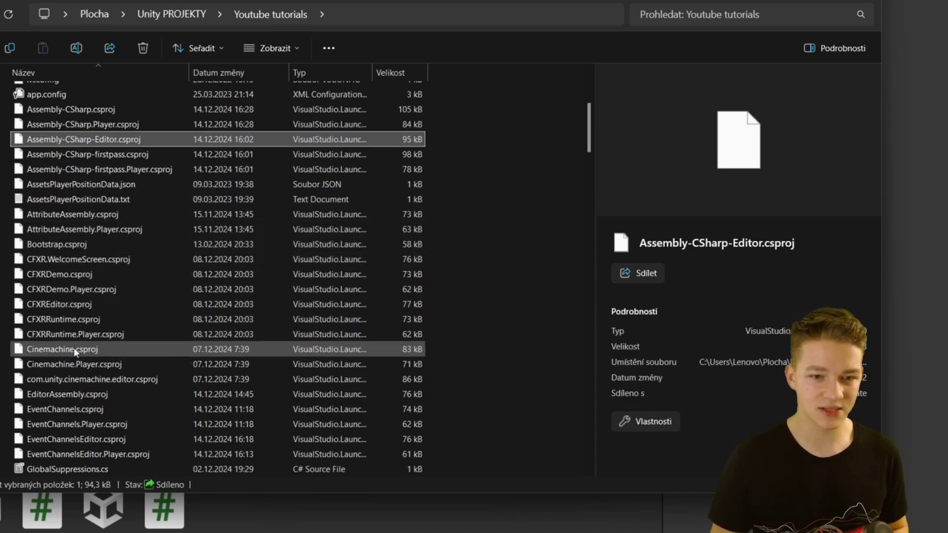
{"action": "left_click", "coordinate": [95, 412]}
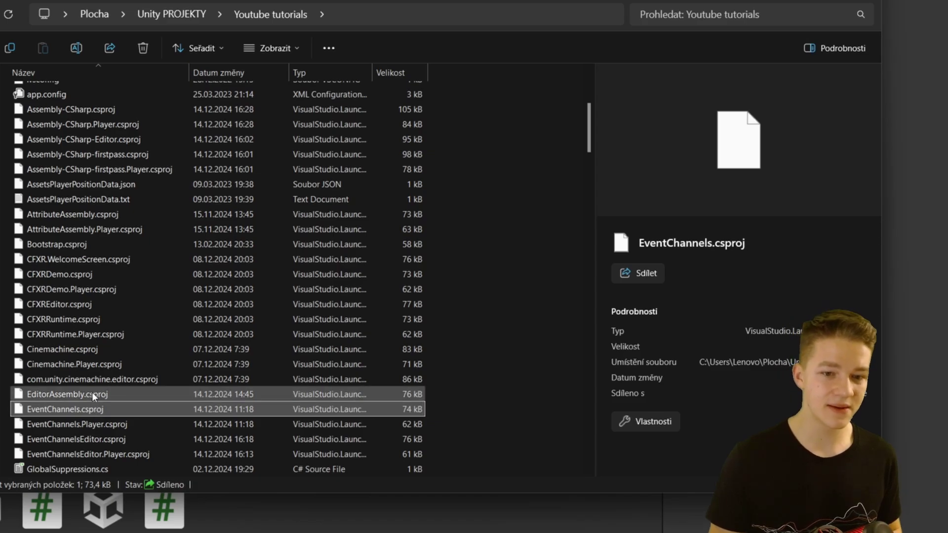
{"action": "left_click", "coordinate": [92, 392]}
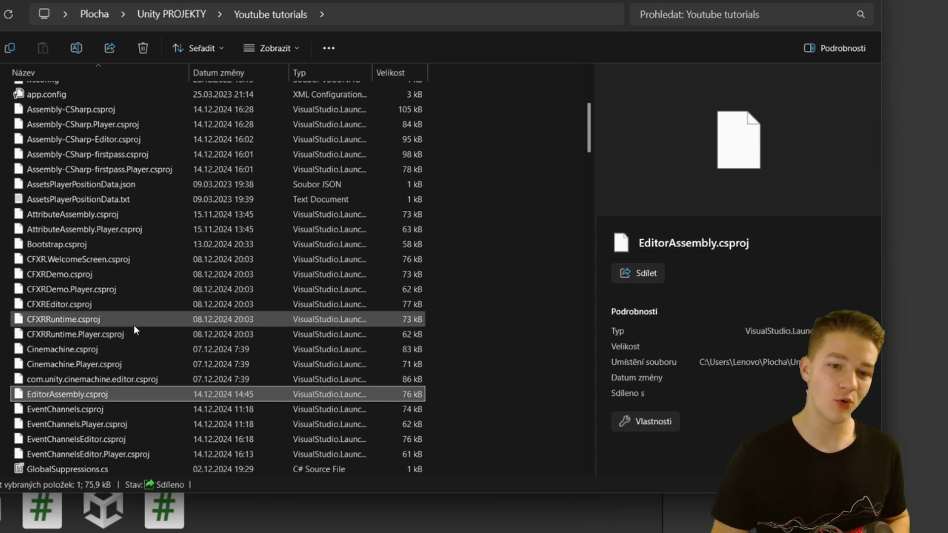
{"action": "left_click", "coordinate": [107, 350]}
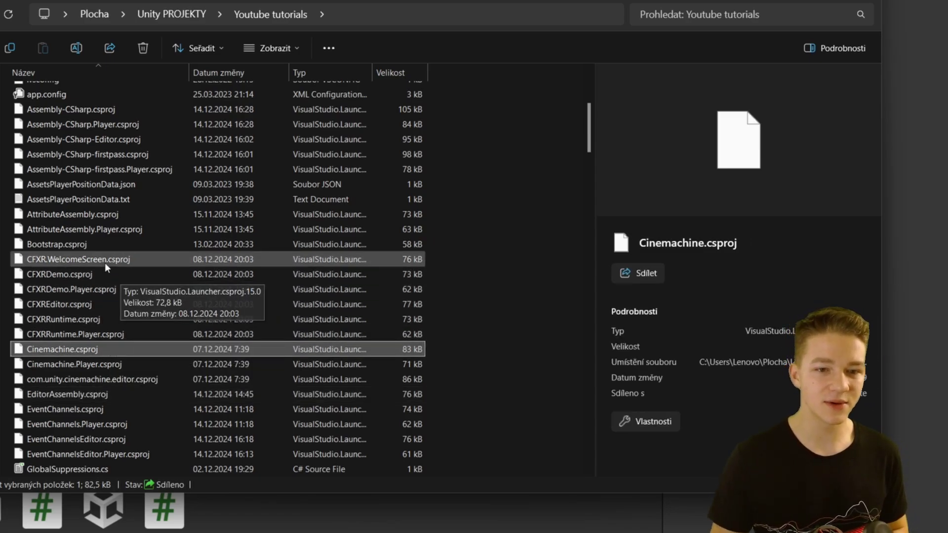
{"action": "scroll", "coordinate": [151, 444], "scroll_direction": "down", "scroll_amount": 8}
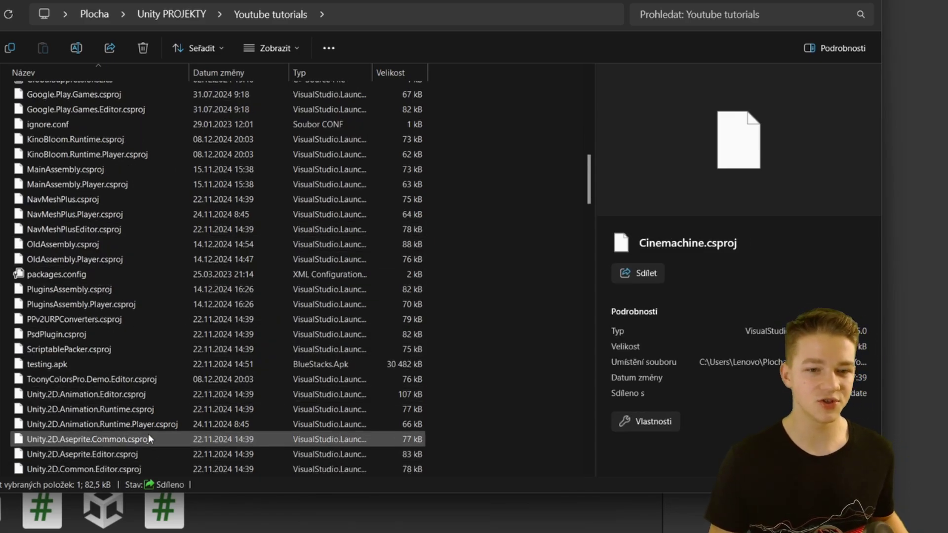
{"action": "scroll", "coordinate": [107, 292], "scroll_direction": "down", "scroll_amount": 18}
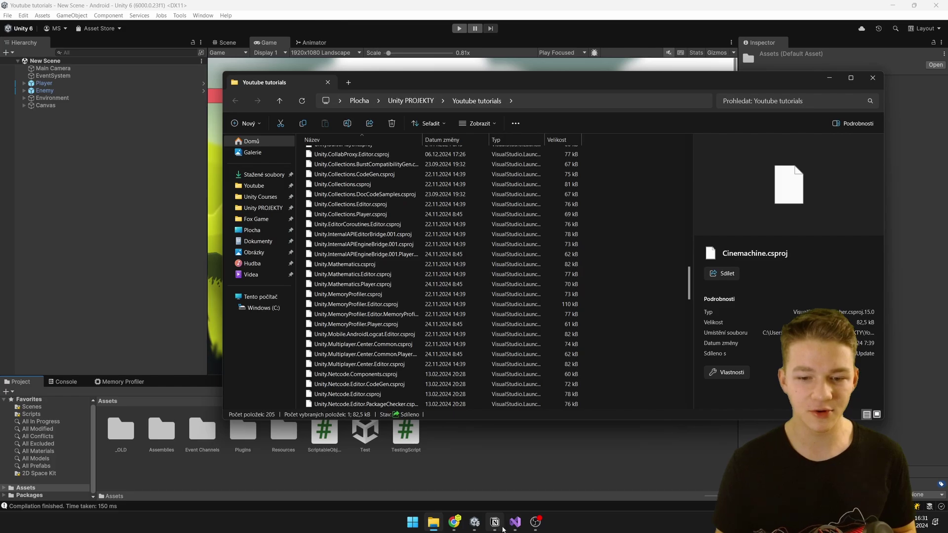
- Show Solution Explorer in Visual Studio and scroll to the top of the project list
{"action": "left_click", "coordinate": [515, 521]}
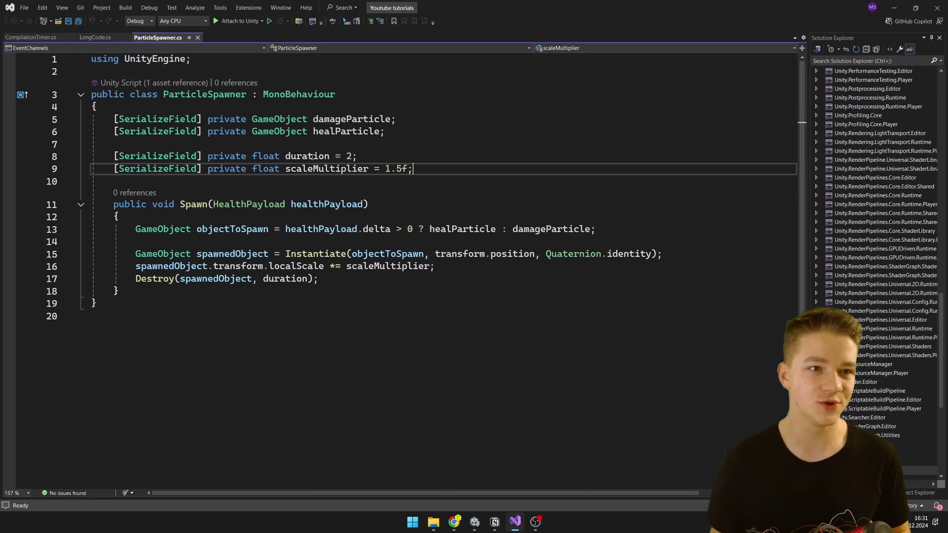
{"action": "left_click", "coordinate": [64, 7]}
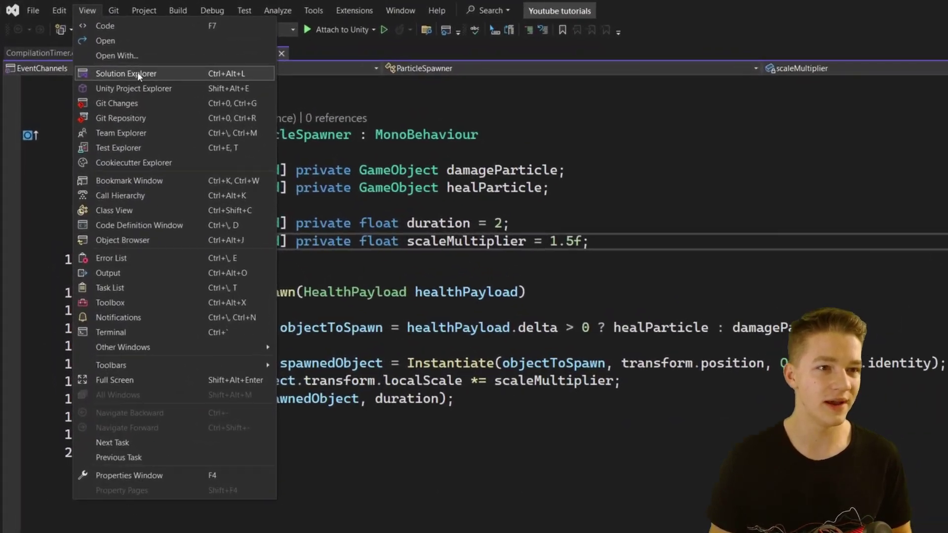
{"action": "left_click", "coordinate": [119, 52]}
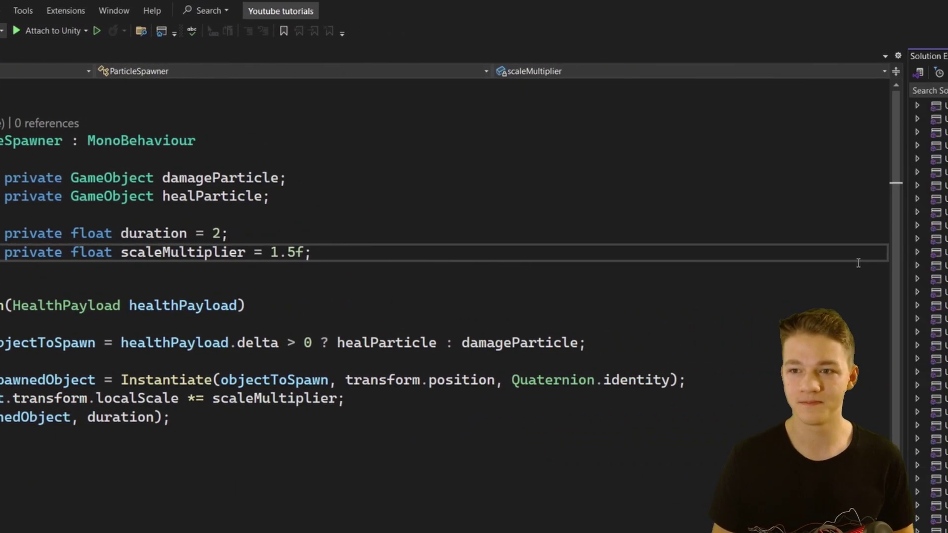
{"action": "scroll", "coordinate": [641, 245], "scroll_direction": "down", "scroll_amount": 8}
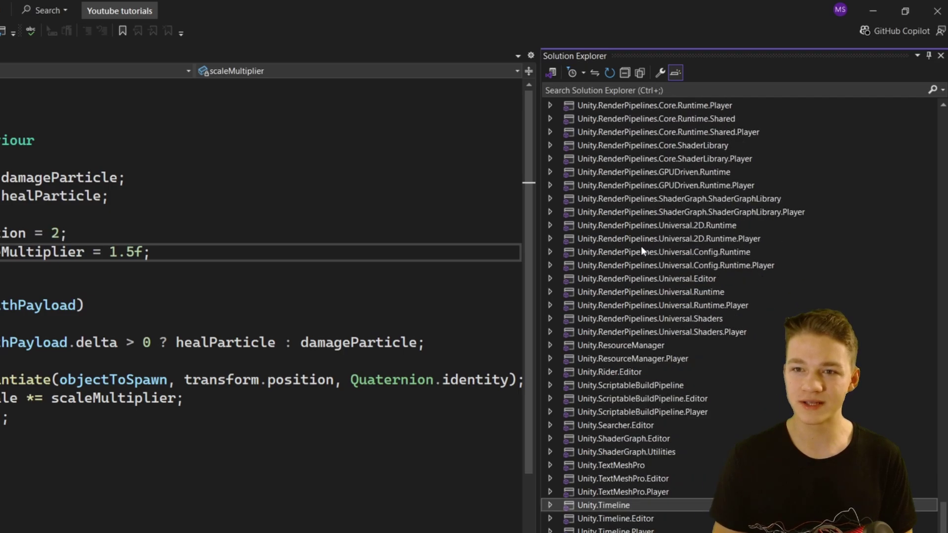
{"action": "scroll", "coordinate": [609, 363], "scroll_direction": "up", "scroll_amount": 2}
{"action": "scroll", "coordinate": [608, 365], "scroll_direction": "up", "scroll_amount": 20}
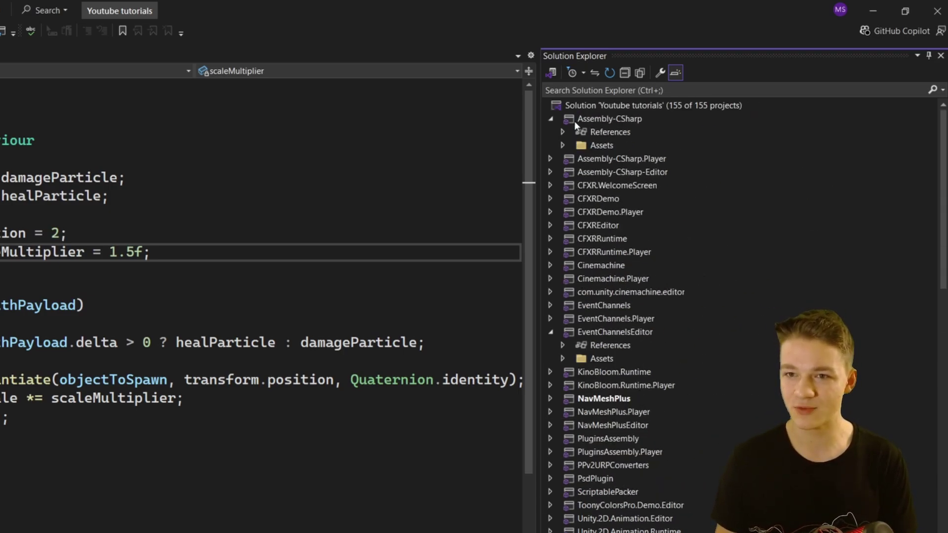
- Expand Assembly-CSharp's Assets and _OLD folders, briefly expanding Custom Editor to see CardScript.cs
{"action": "left_click", "coordinate": [563, 146]}
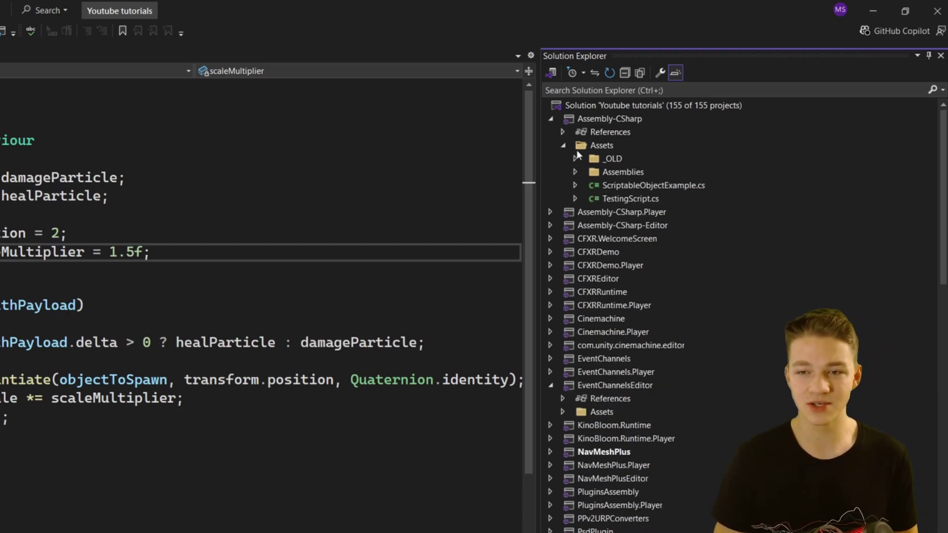
{"action": "left_click", "coordinate": [573, 160]}
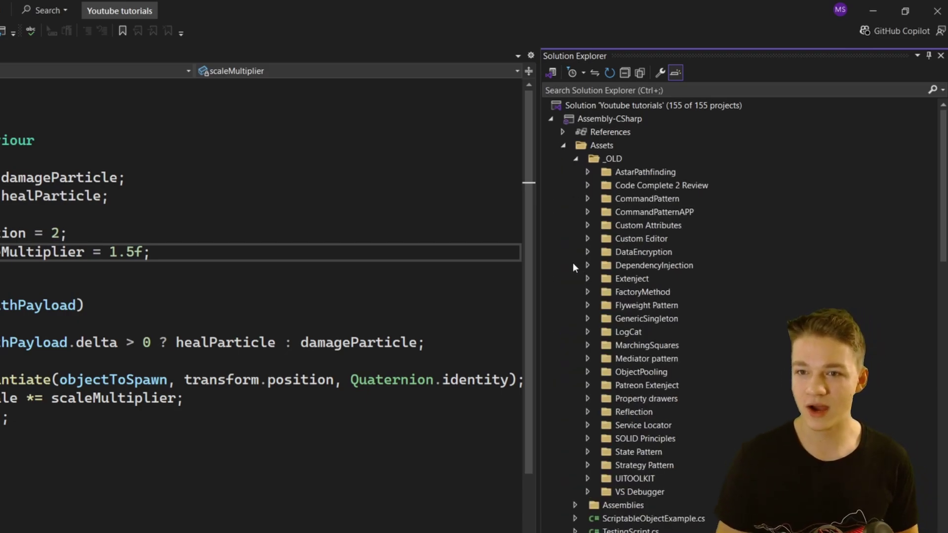
{"action": "left_click", "coordinate": [587, 239]}
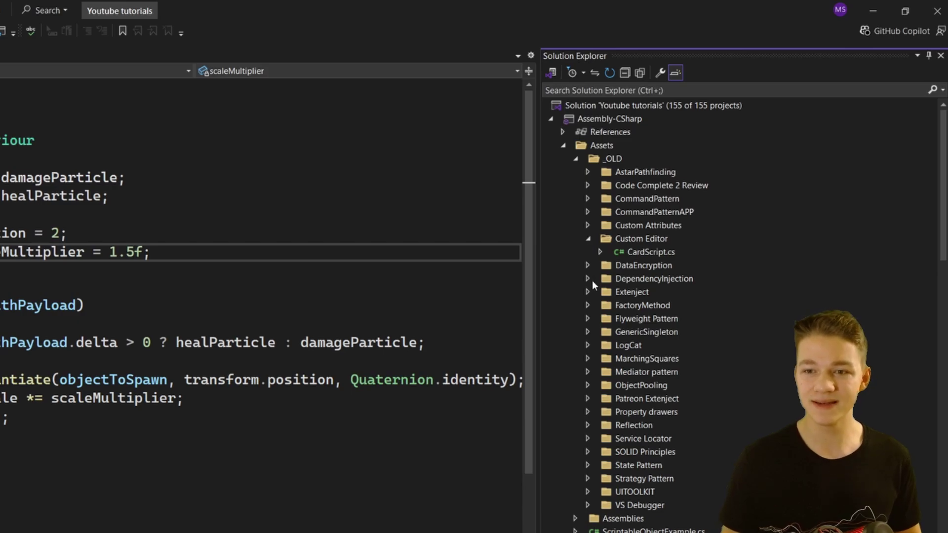
{"action": "left_click", "coordinate": [587, 239]}
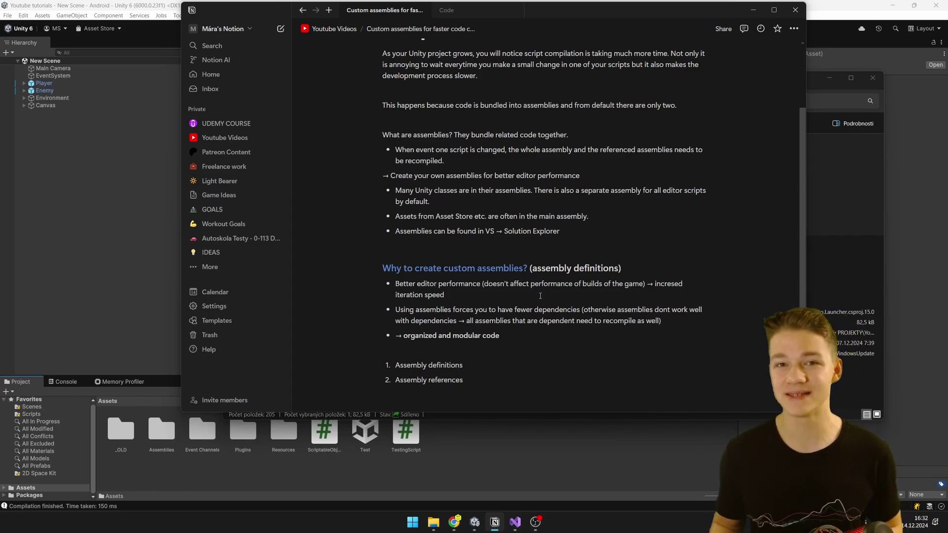
- Add an empty block below 'Assembly references' on the Notion custom assemblies page
{"action": "scroll", "coordinate": [666, 354], "scroll_direction": "down", "scroll_amount": 2}
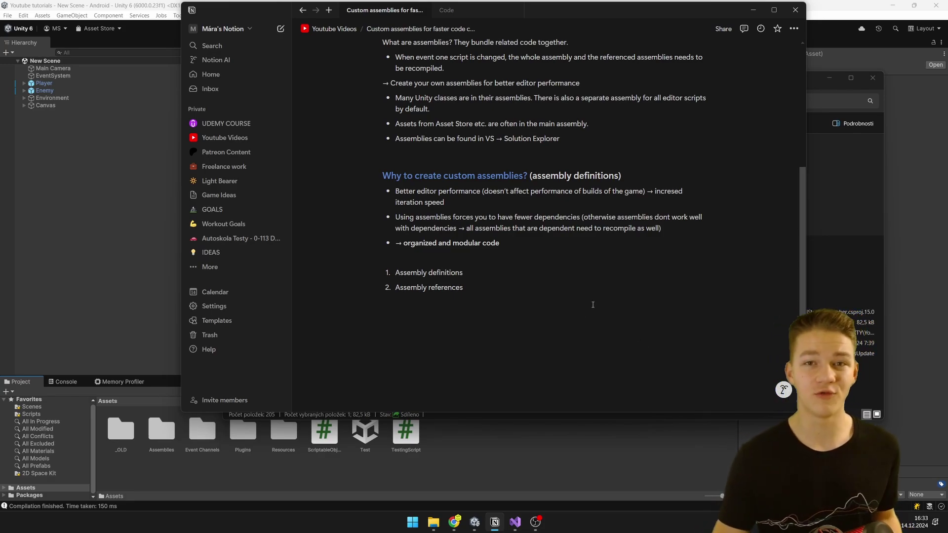
{"action": "left_click", "coordinate": [592, 305]}
{"action": "scroll", "coordinate": [592, 316], "scroll_direction": "down", "scroll_amount": 1}
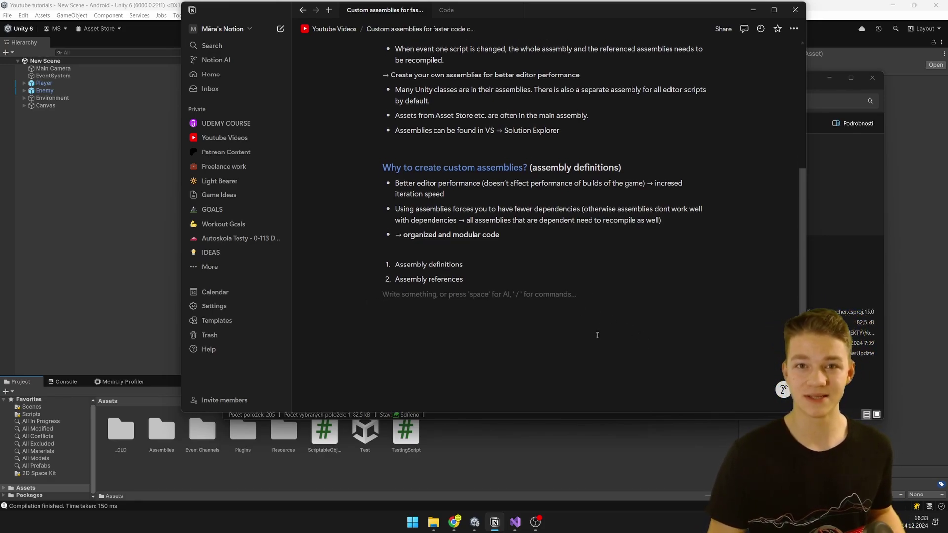